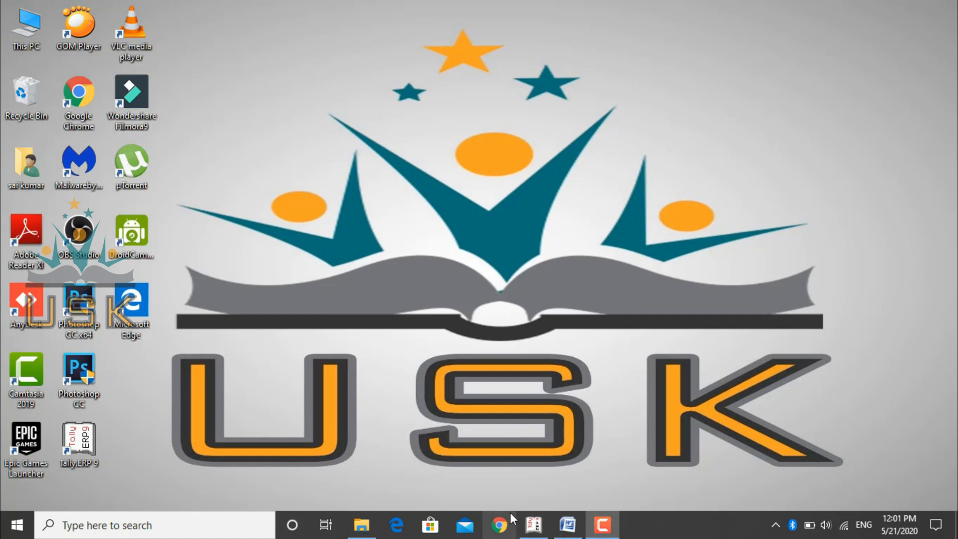
- Switch to Tally.ERP 9 and open Accounting Vouchers from the Gateway of Tally
{"action": "left_click", "coordinate": [530, 524]}
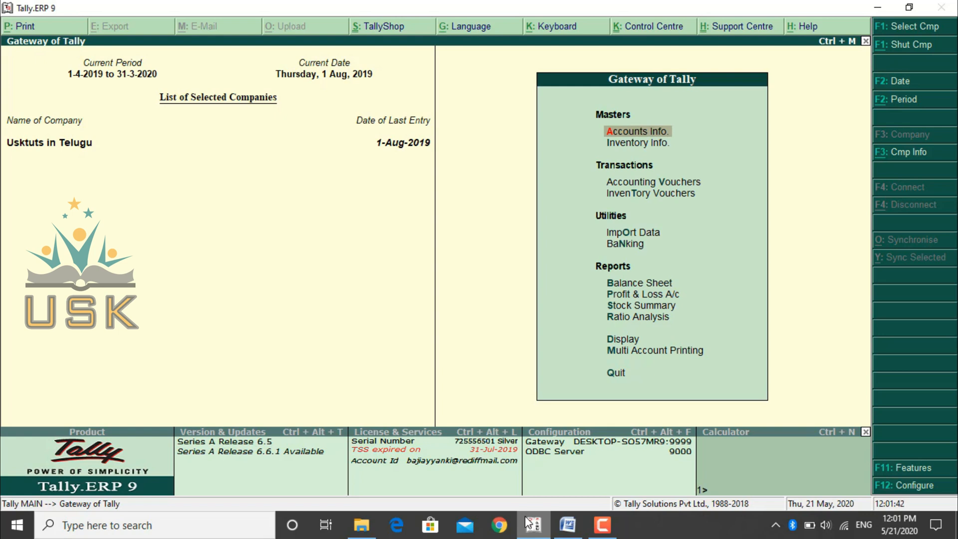
{"action": "key", "text": "Down"}
{"action": "key", "text": "Down"}
{"action": "key", "text": "Return"}
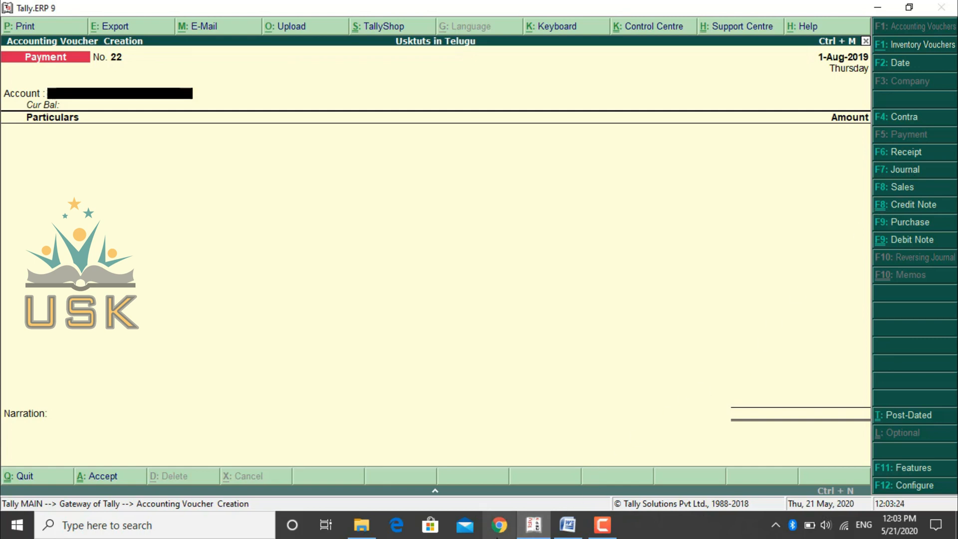
{"action": "left_click", "coordinate": [498, 525]}
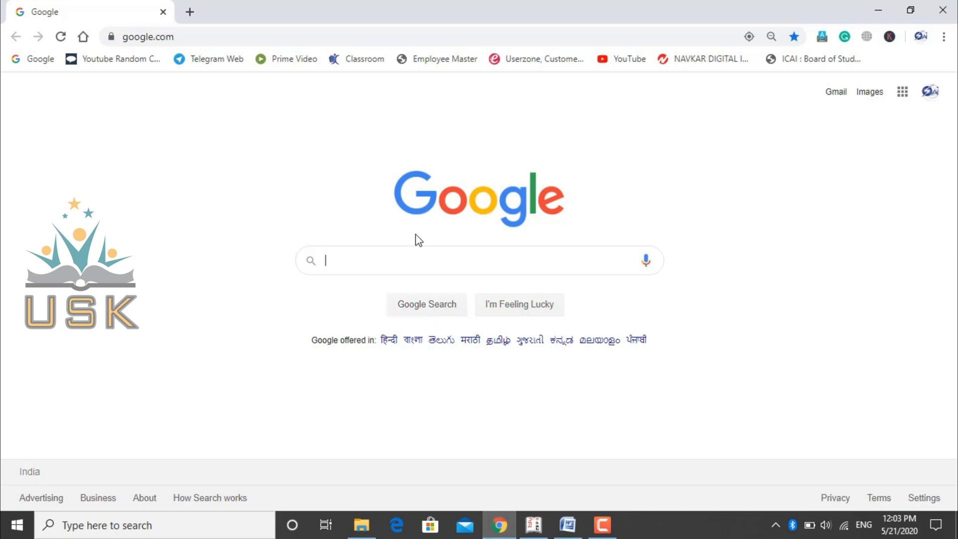
{"action": "left_click", "coordinate": [209, 45]}
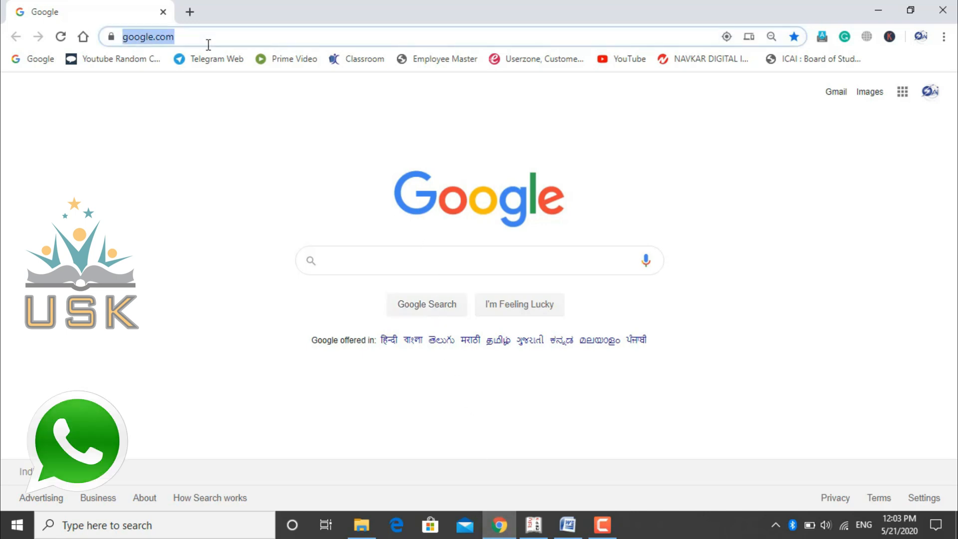
{"action": "type", "text": "www"}
{"action": "type", "text": ".uskt"}
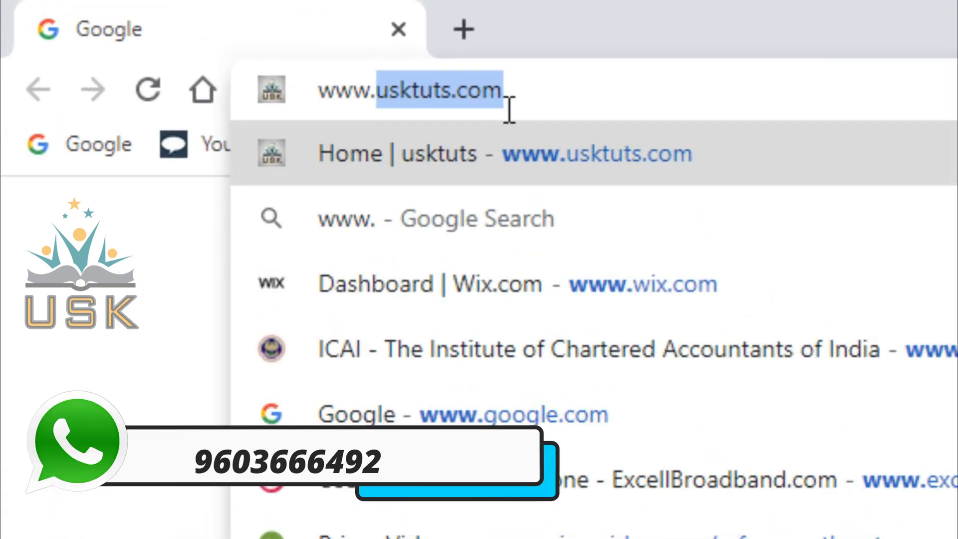
{"action": "type", "text": "uts.c"}
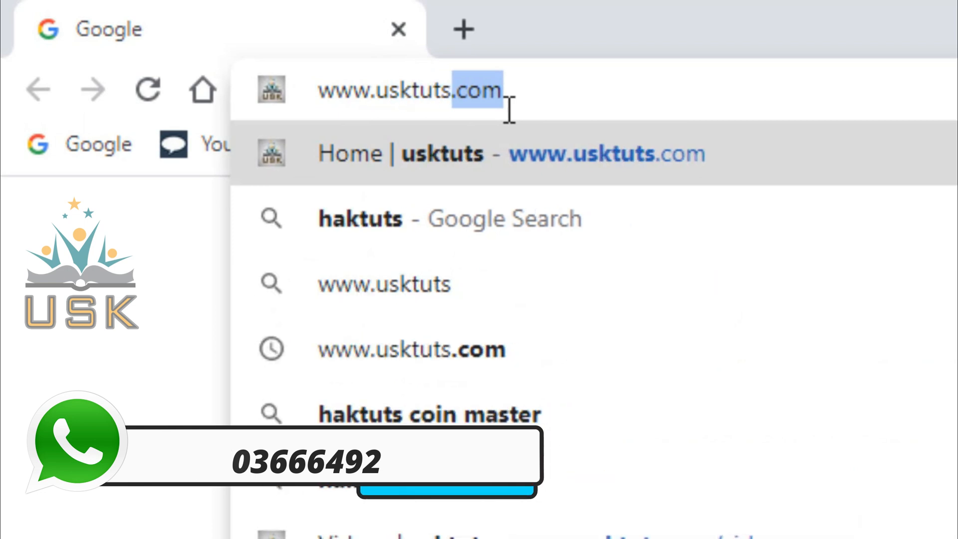
{"action": "type", "text": "om"}
{"action": "key", "text": "Return"}
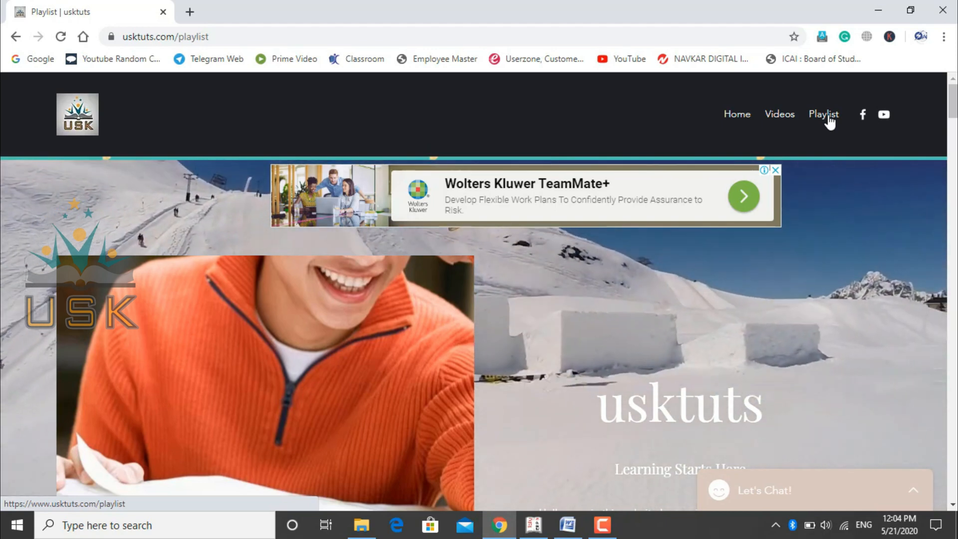
- Look through the Accounting Basic Videos and Bank Reconciliation Statement sections on the usktuts Playlist page
{"action": "scroll", "coordinate": [853, 394], "scroll_direction": "down", "scroll_amount": 4}
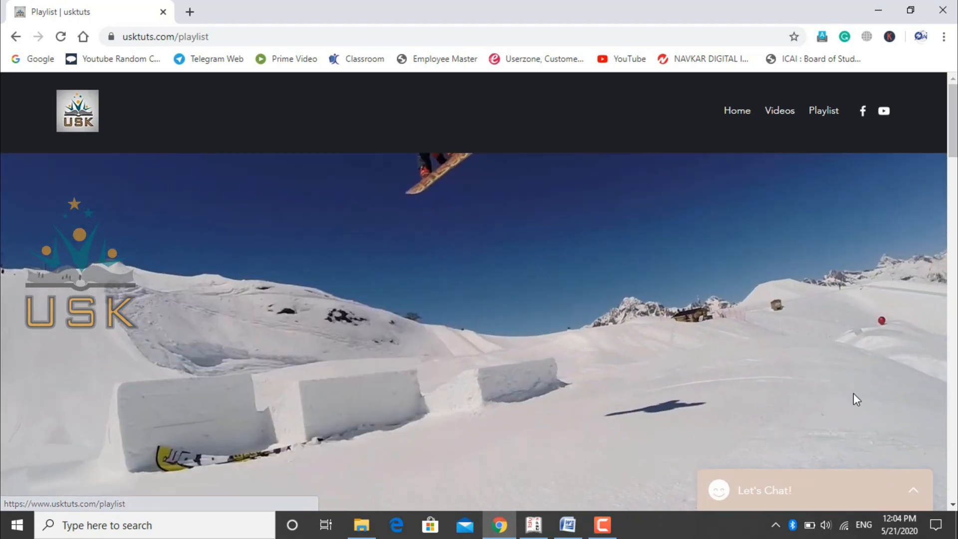
{"action": "scroll", "coordinate": [853, 394], "scroll_direction": "up", "scroll_amount": 1}
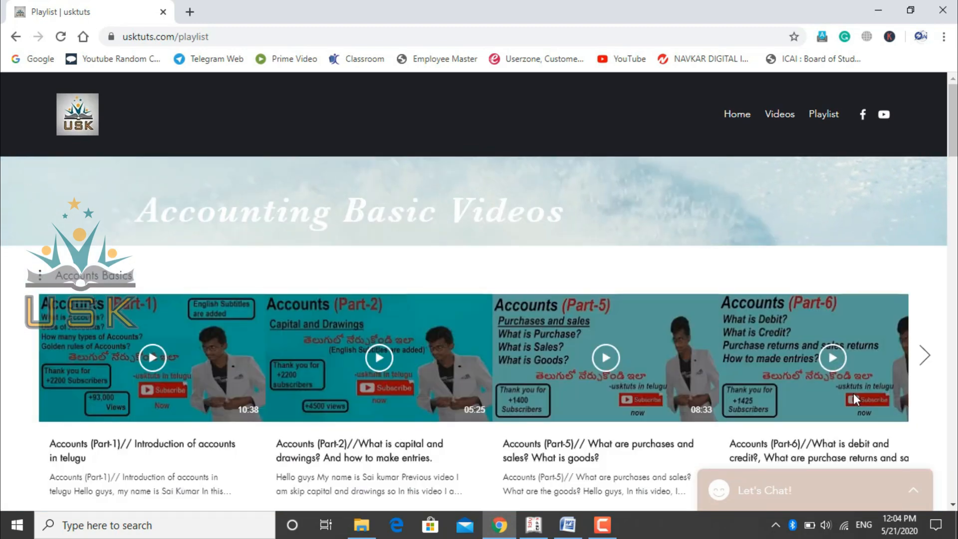
{"action": "scroll", "coordinate": [853, 393], "scroll_direction": "down", "scroll_amount": 3}
{"action": "scroll", "coordinate": [853, 394], "scroll_direction": "down", "scroll_amount": 1}
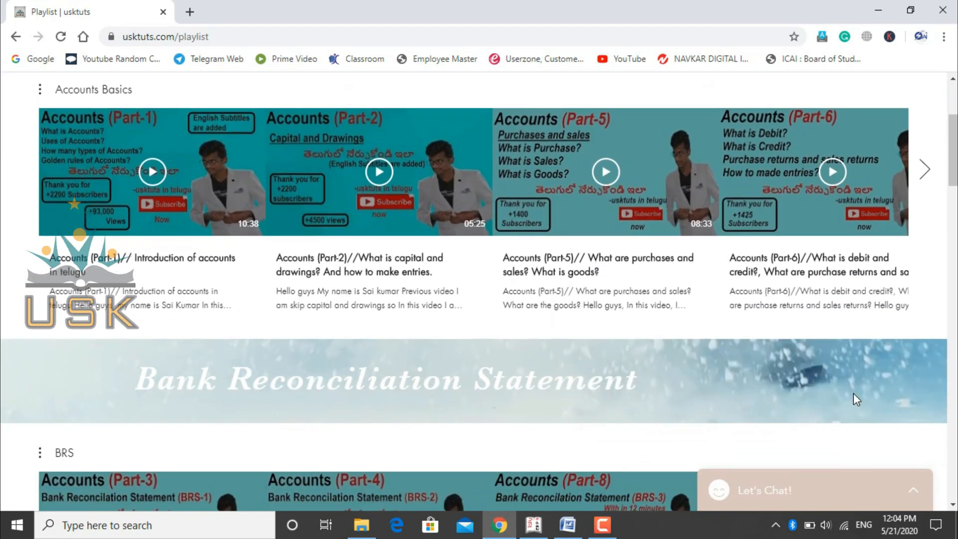
{"action": "scroll", "coordinate": [853, 393], "scroll_direction": "up", "scroll_amount": 3}
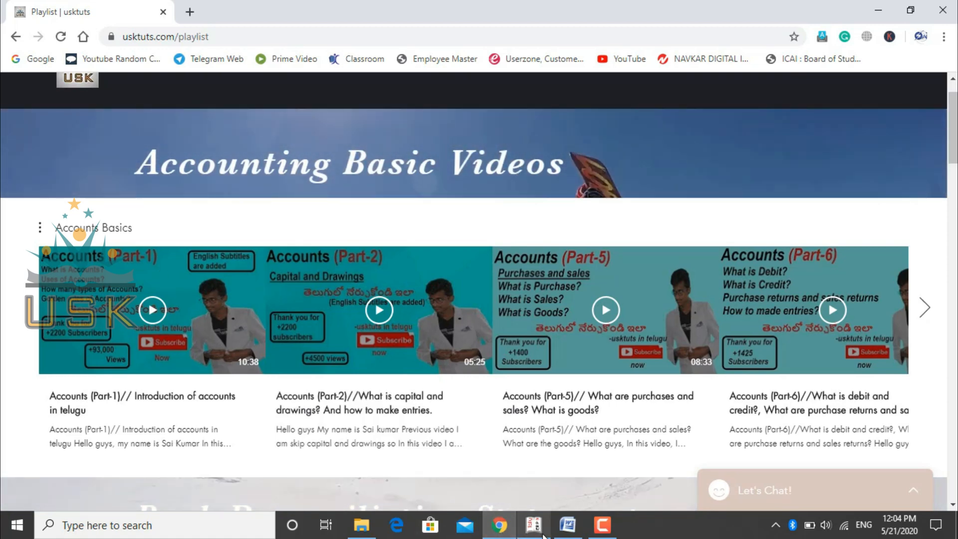
- Switch to the Tally document in Word and read the account categories and the Golden Rules of Accounts
{"action": "left_click", "coordinate": [561, 533]}
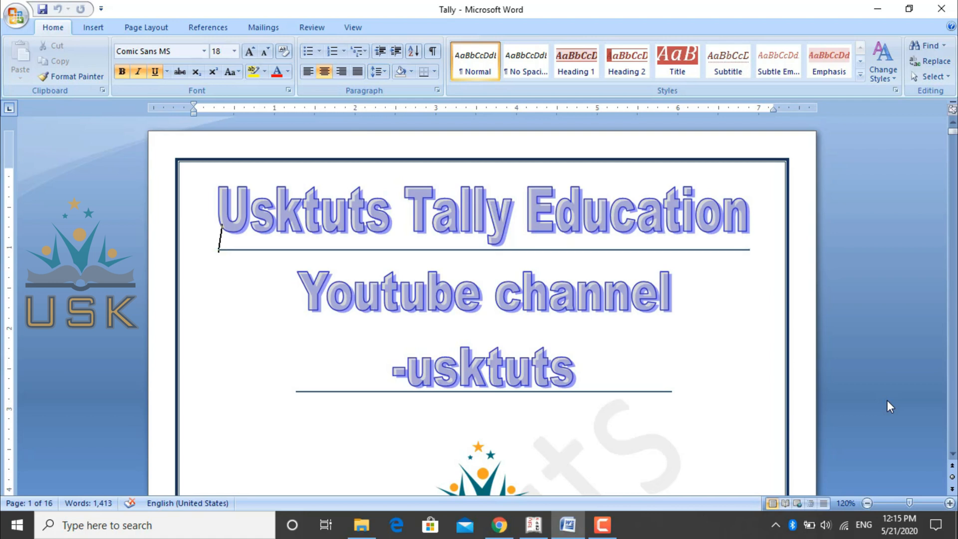
{"action": "scroll", "coordinate": [887, 400], "scroll_direction": "down", "scroll_amount": 15}
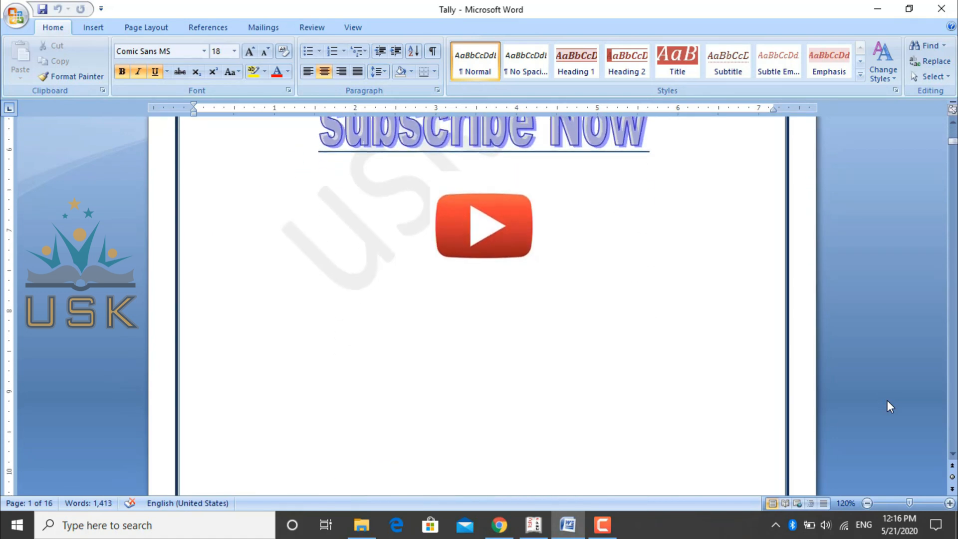
{"action": "scroll", "coordinate": [887, 400], "scroll_direction": "down", "scroll_amount": 10}
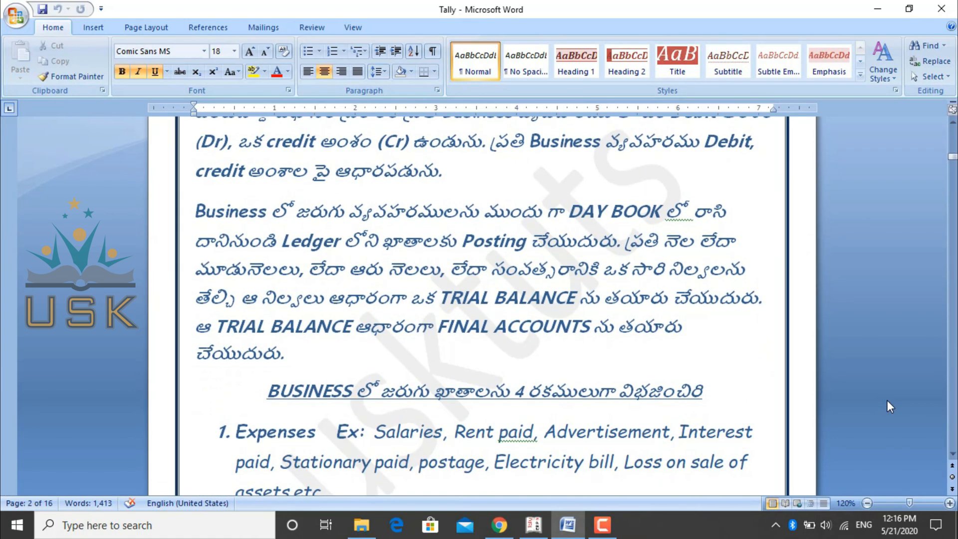
{"action": "scroll", "coordinate": [887, 400], "scroll_direction": "down", "scroll_amount": 12}
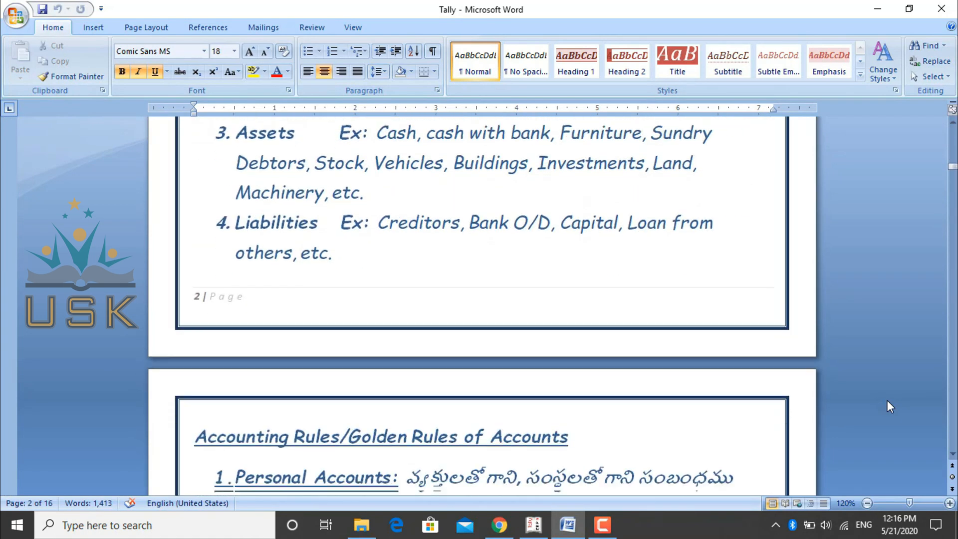
{"action": "scroll", "coordinate": [887, 400], "scroll_direction": "down", "scroll_amount": 8}
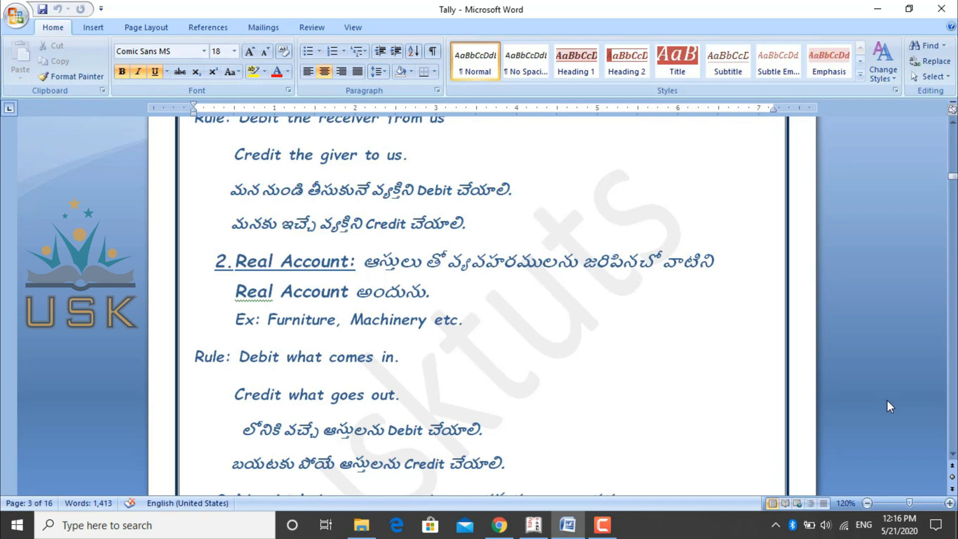
{"action": "scroll", "coordinate": [887, 401], "scroll_direction": "up", "scroll_amount": 9}
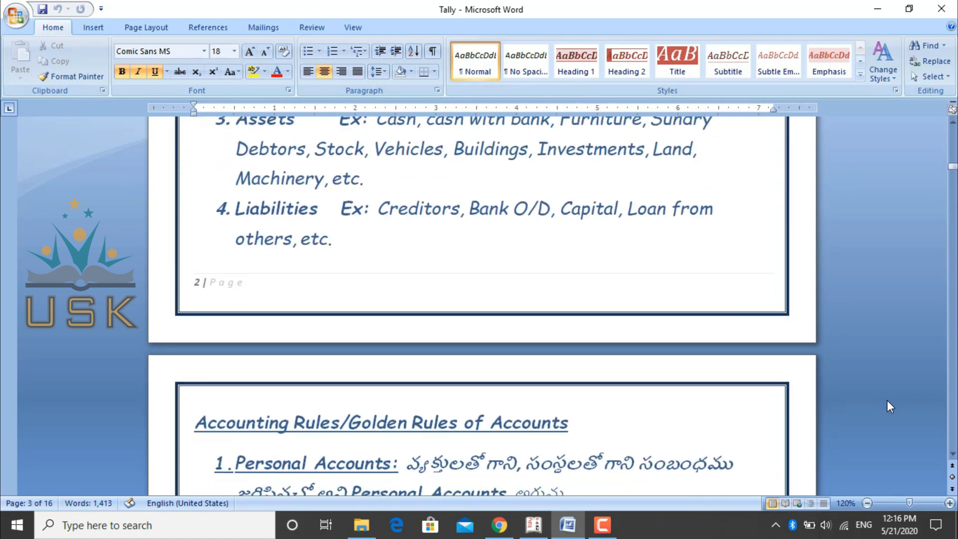
{"action": "scroll", "coordinate": [887, 401], "scroll_direction": "down", "scroll_amount": 3}
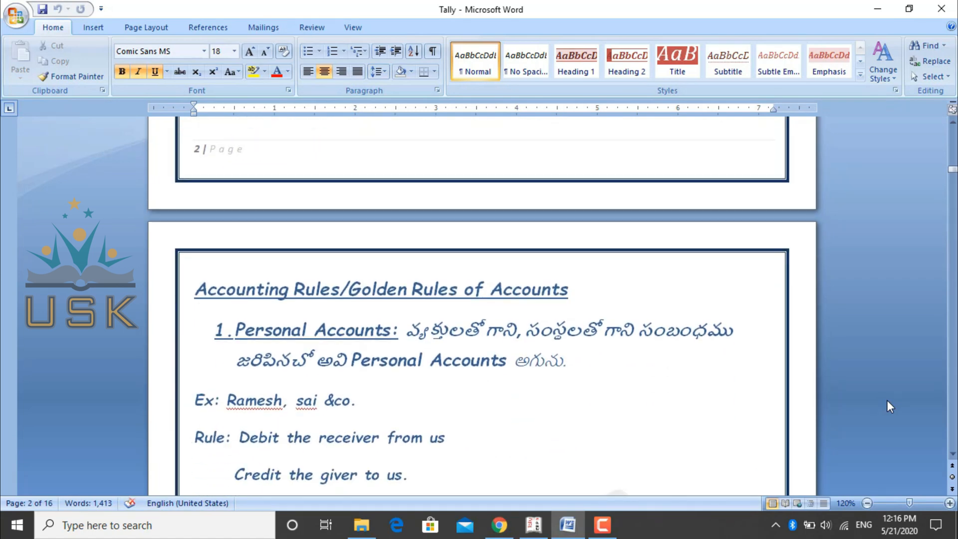
{"action": "scroll", "coordinate": [887, 400], "scroll_direction": "down", "scroll_amount": 3}
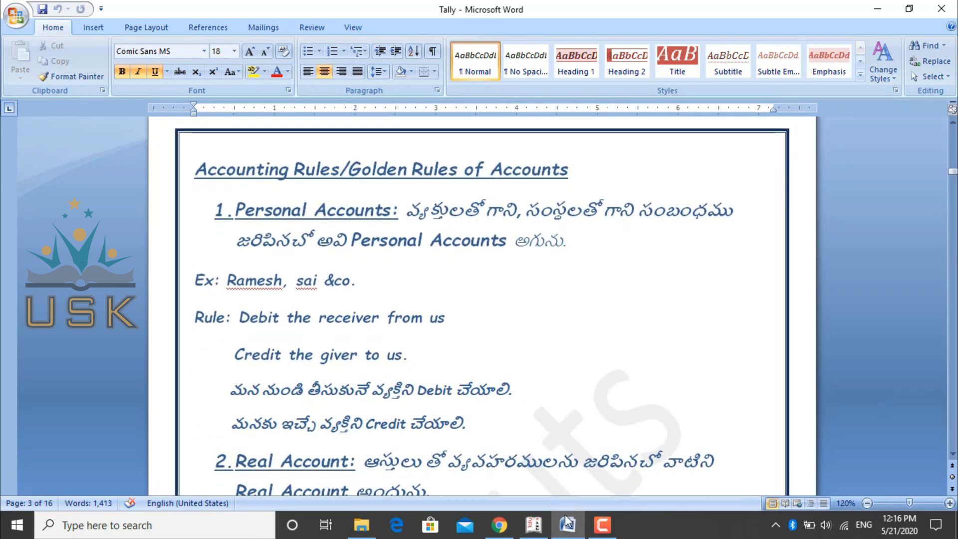
{"action": "left_click", "coordinate": [543, 526]}
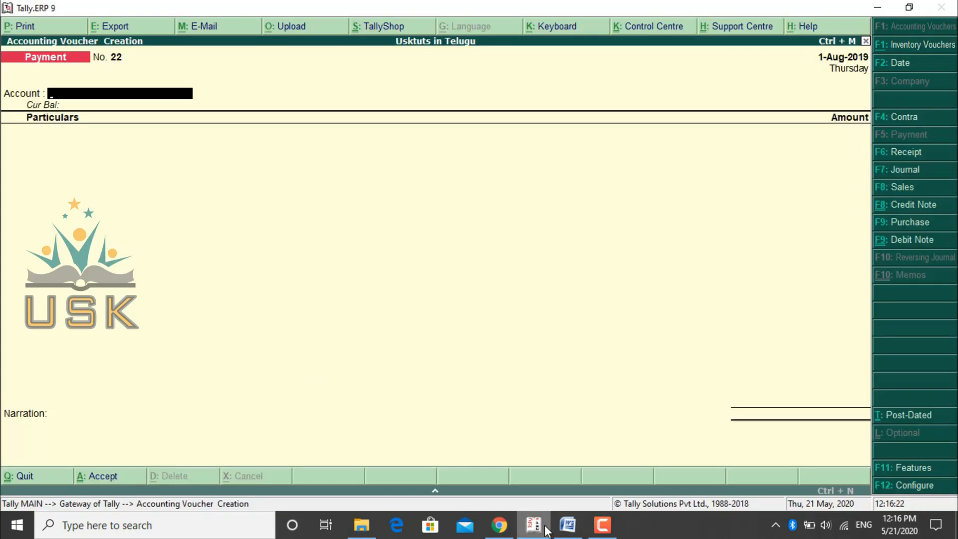
{"action": "left_click", "coordinate": [499, 525]}
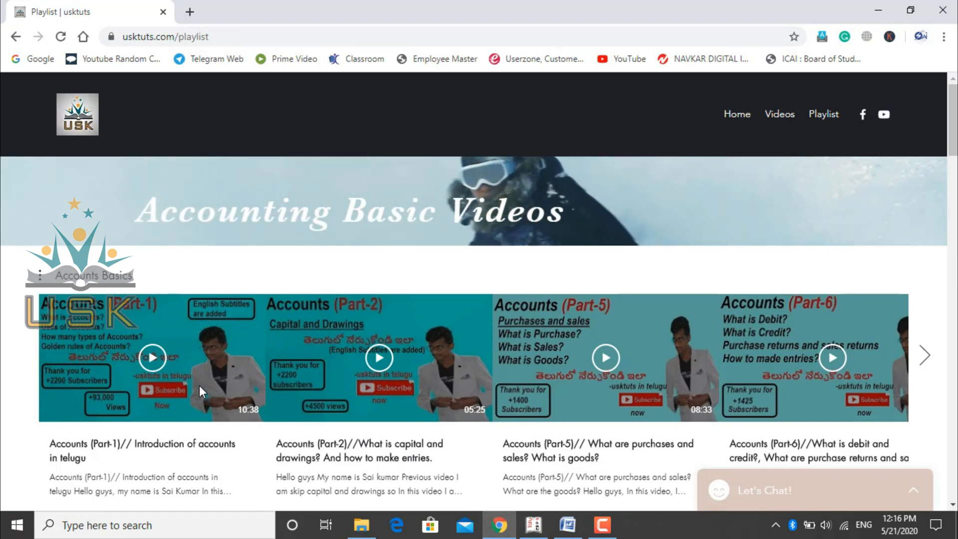
- Return to the Tally document in Word and review the voucher type table, accounting process chart and account group table
{"action": "left_click", "coordinate": [574, 524]}
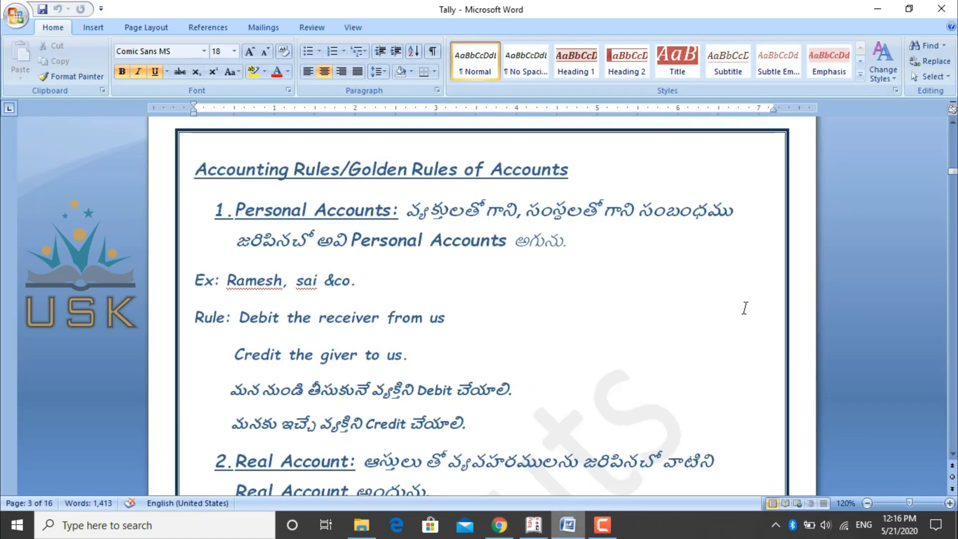
{"action": "scroll", "coordinate": [745, 308], "scroll_direction": "down", "scroll_amount": 20}
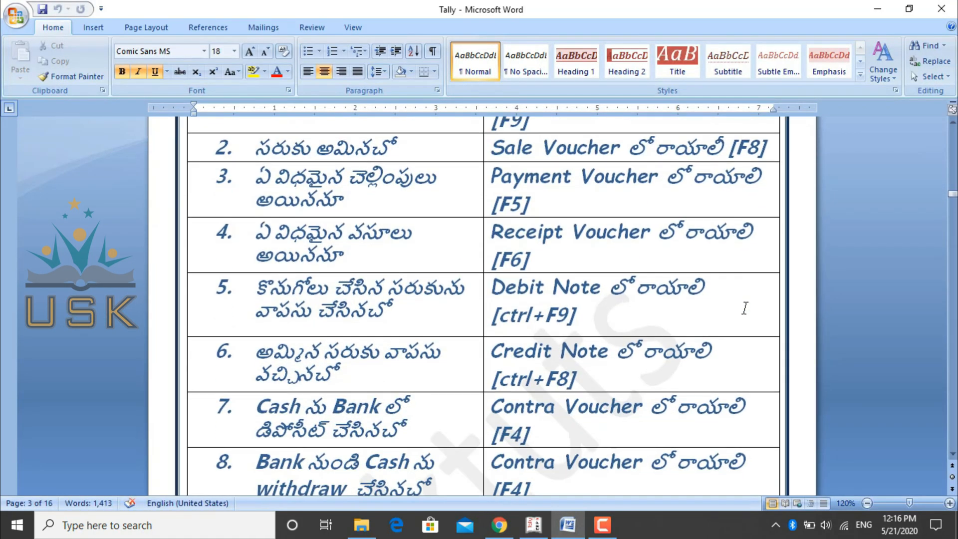
{"action": "scroll", "coordinate": [744, 308], "scroll_direction": "down", "scroll_amount": 20}
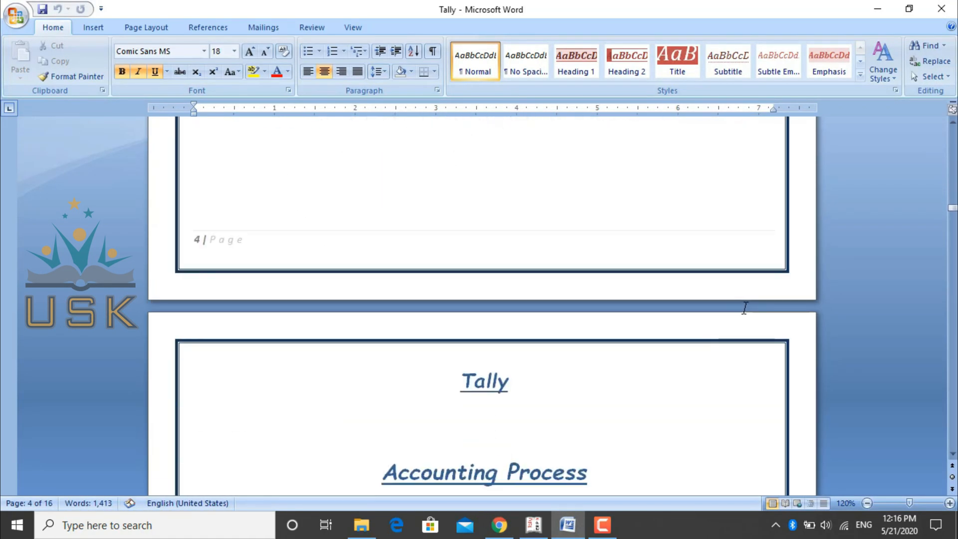
{"action": "scroll", "coordinate": [744, 308], "scroll_direction": "down", "scroll_amount": 5}
{"action": "scroll", "coordinate": [744, 308], "scroll_direction": "down", "scroll_amount": 20}
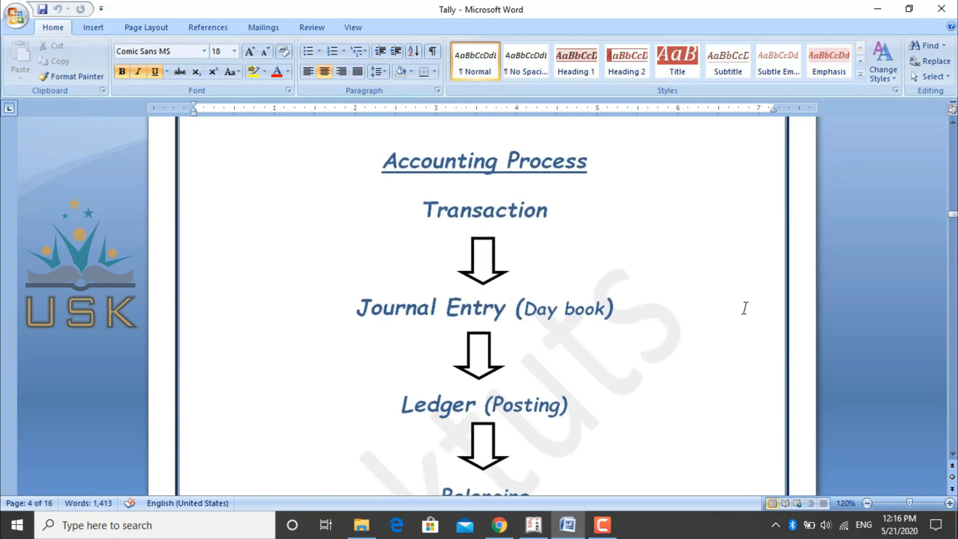
{"action": "scroll", "coordinate": [744, 307], "scroll_direction": "down", "scroll_amount": 8}
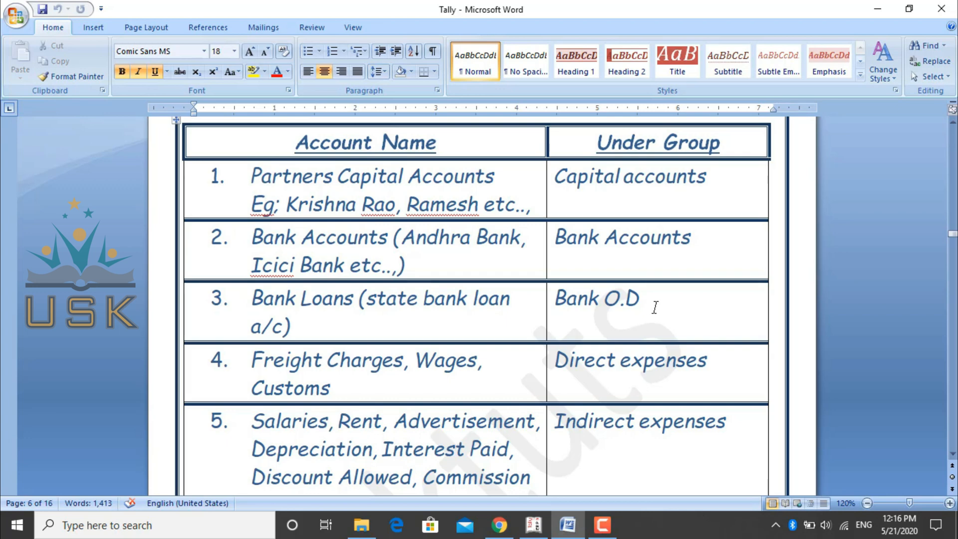
- Switch to Chrome, go to the usktuts home page and open the PDF in its Tally Introduction section
{"action": "left_click", "coordinate": [510, 530]}
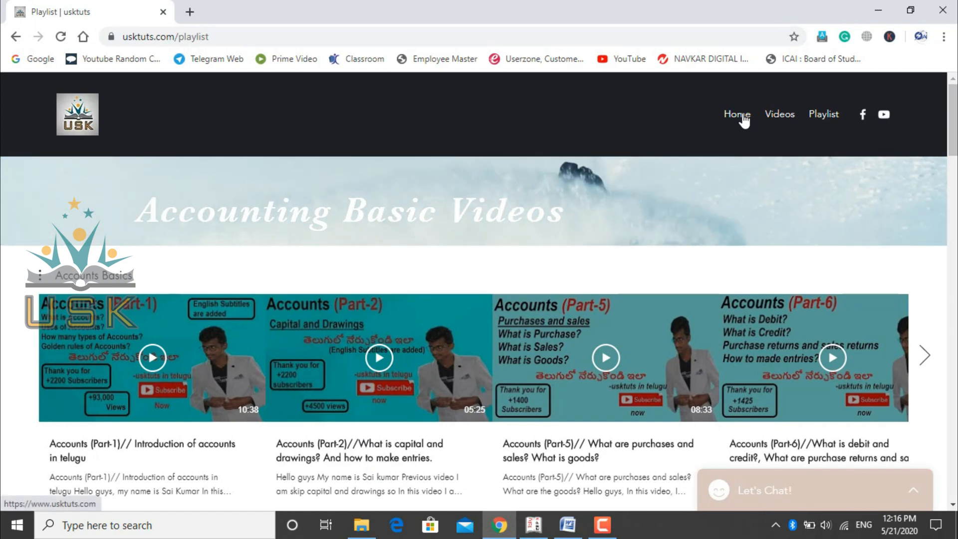
{"action": "left_click", "coordinate": [744, 118]}
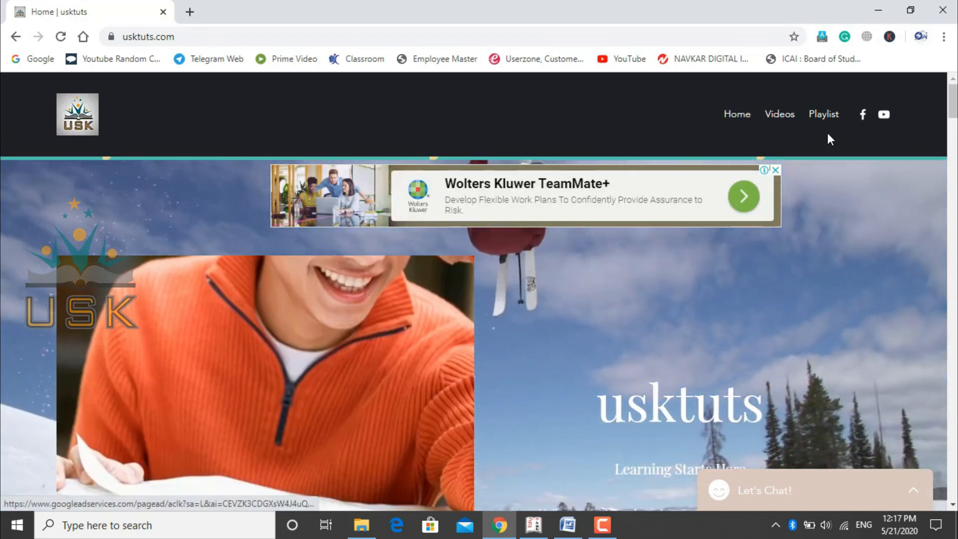
{"action": "scroll", "coordinate": [827, 133], "scroll_direction": "down", "scroll_amount": 4}
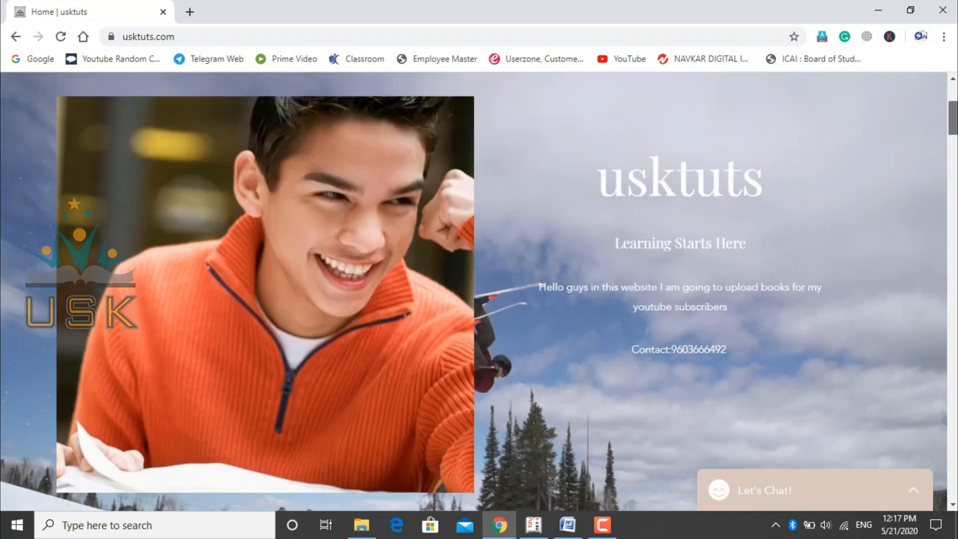
{"action": "left_click_drag", "start_coordinate": [955, 118], "coordinate": [956, 154]}
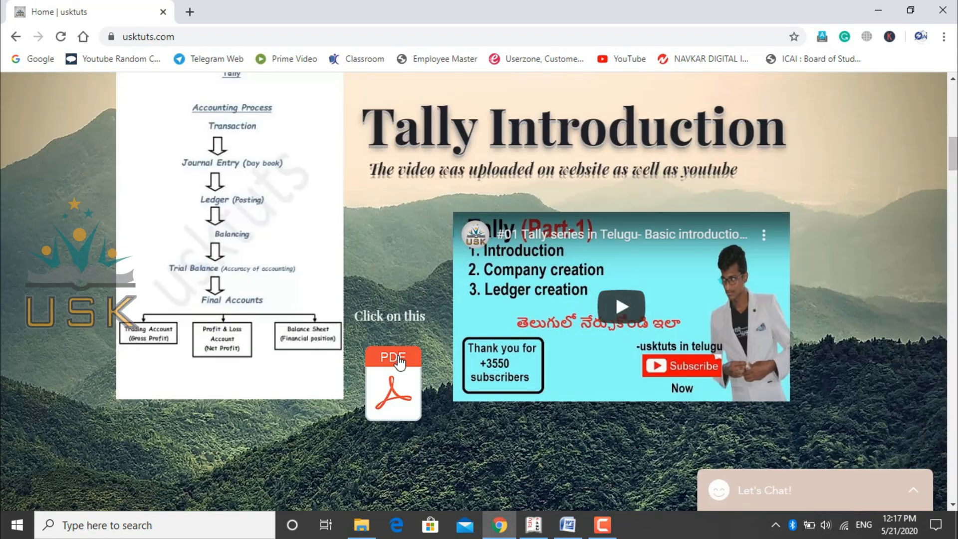
{"action": "left_click", "coordinate": [399, 393]}
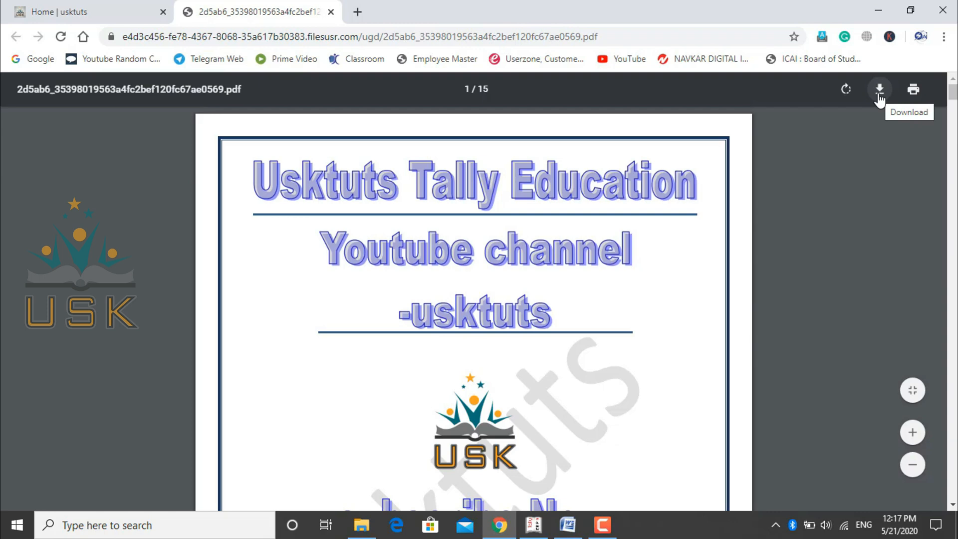
- Consult the Adjustment Entries list in the Word document, and switch to Tally.ERP 9 to start a Journal voucher
{"action": "left_click", "coordinate": [567, 525]}
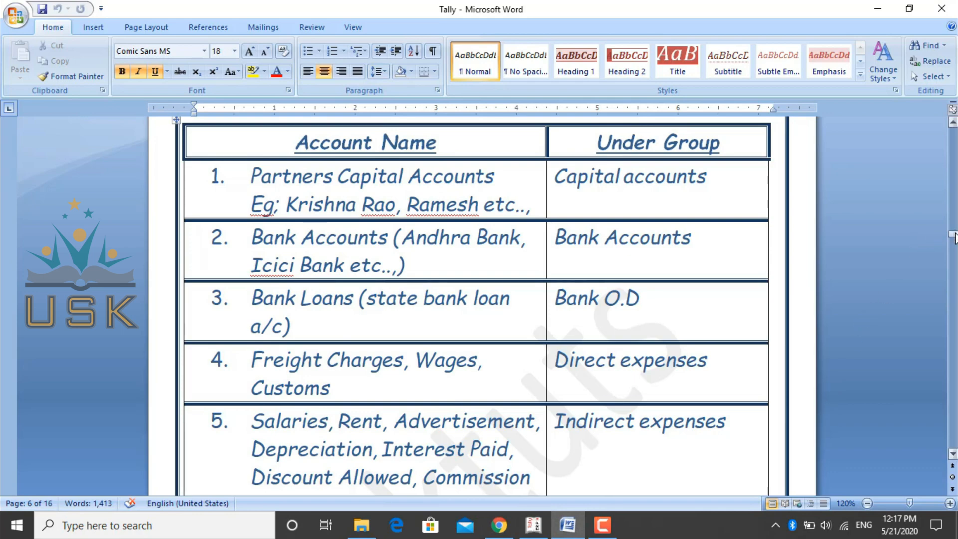
{"action": "left_click_drag", "start_coordinate": [953, 237], "coordinate": [953, 395]}
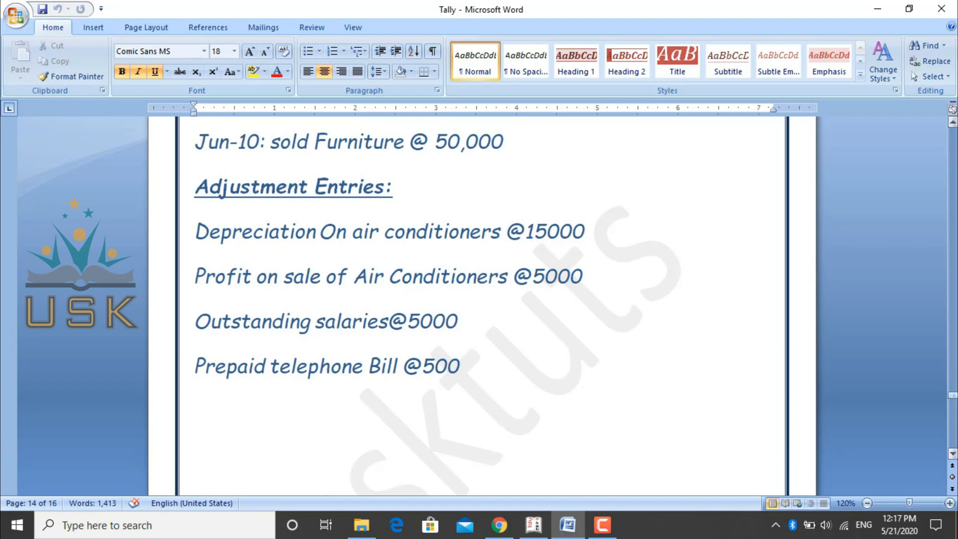
{"action": "left_click", "coordinate": [533, 524]}
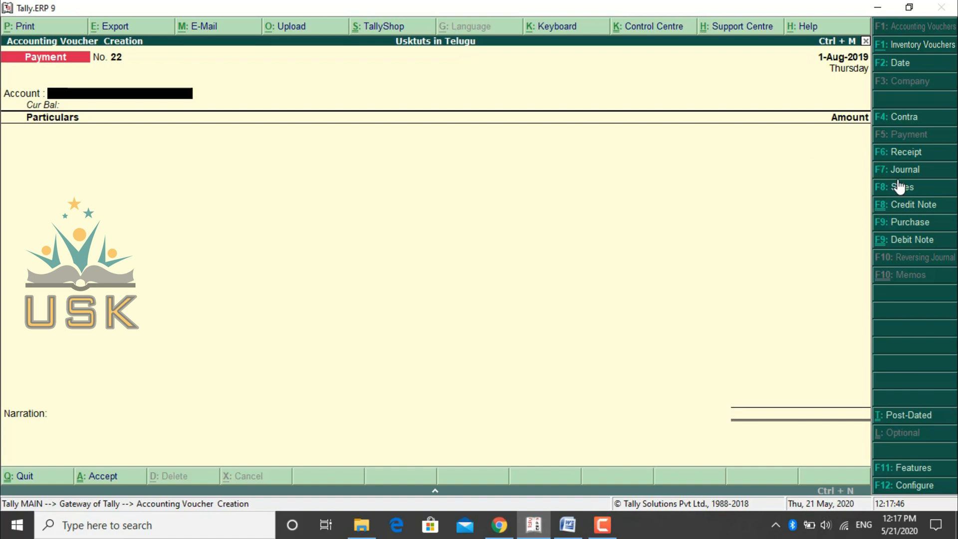
{"action": "key", "text": "F7"}
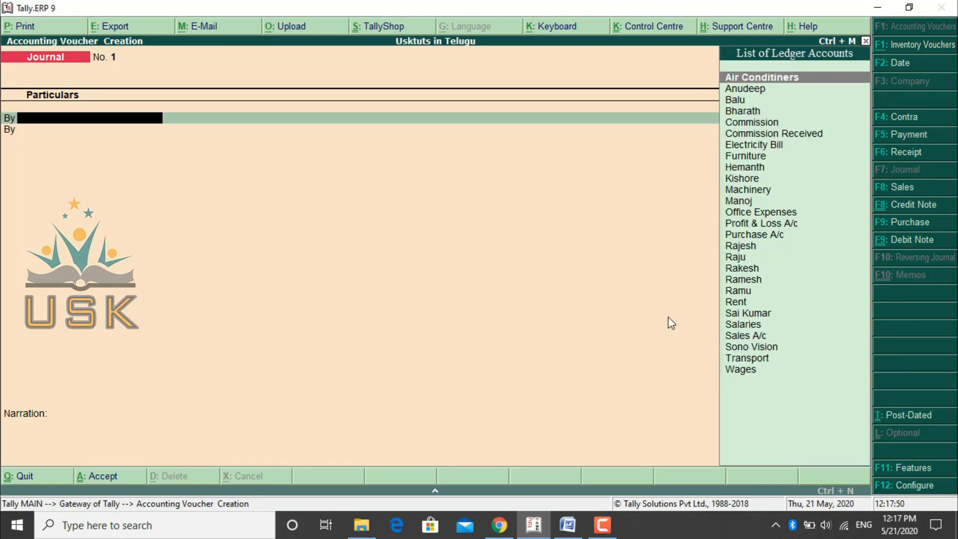
- Switch to the Tally document in Word to read the Adjustment Entries list, and return to the Journal voucher in Tally.ERP 9
{"action": "mouse_move", "coordinate": [574, 536]}
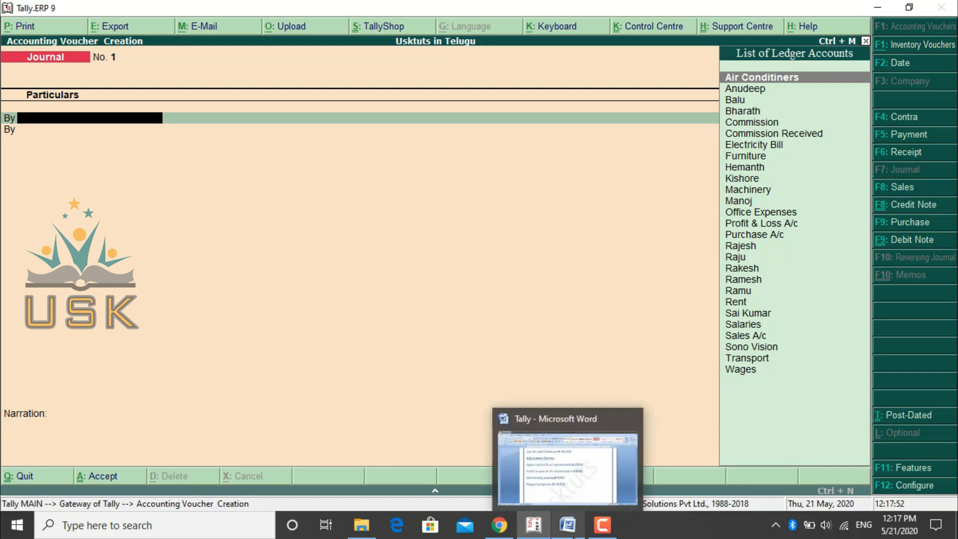
{"action": "left_click", "coordinate": [578, 461]}
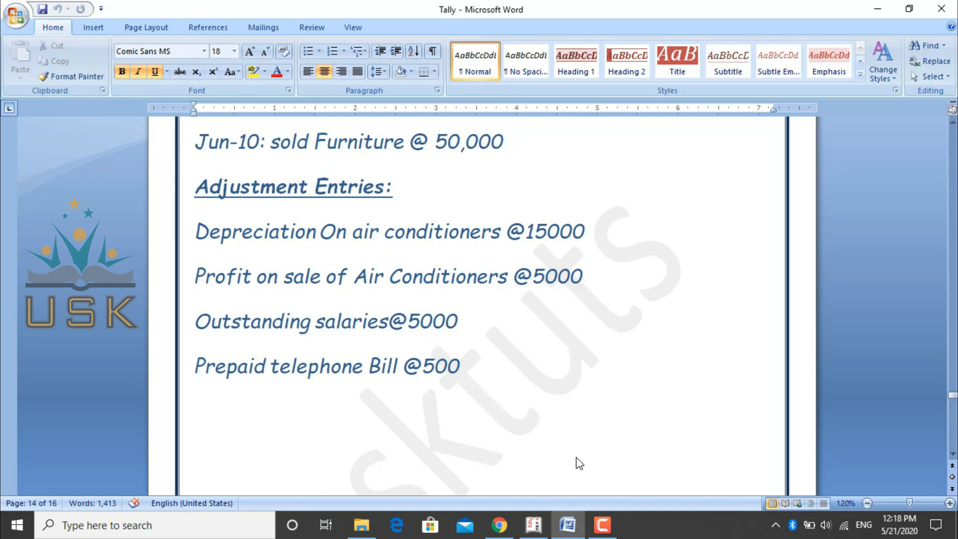
{"action": "left_click", "coordinate": [533, 525]}
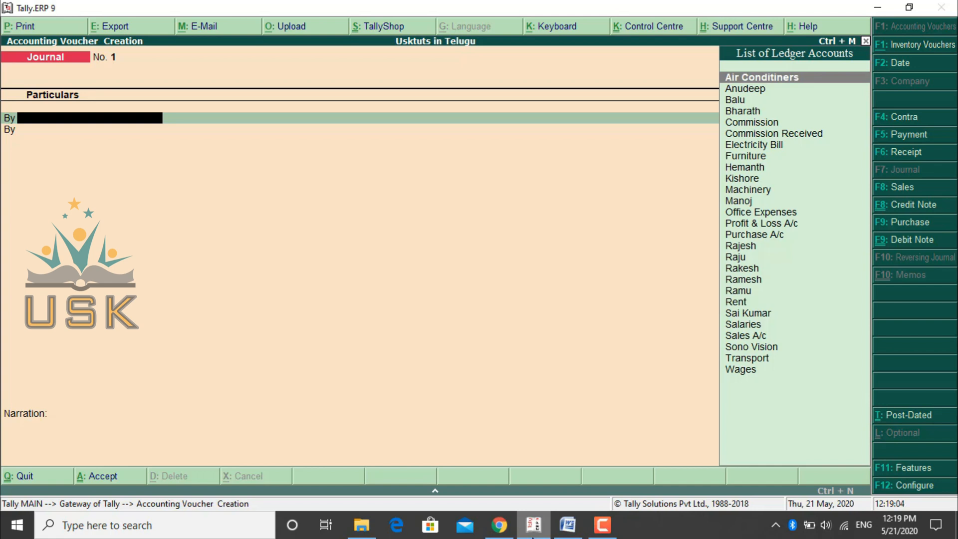
- Create a ledger named Depreciation under Indirect Expenses from the voucher's debit line, and save it
{"action": "key", "text": "alt+c"}
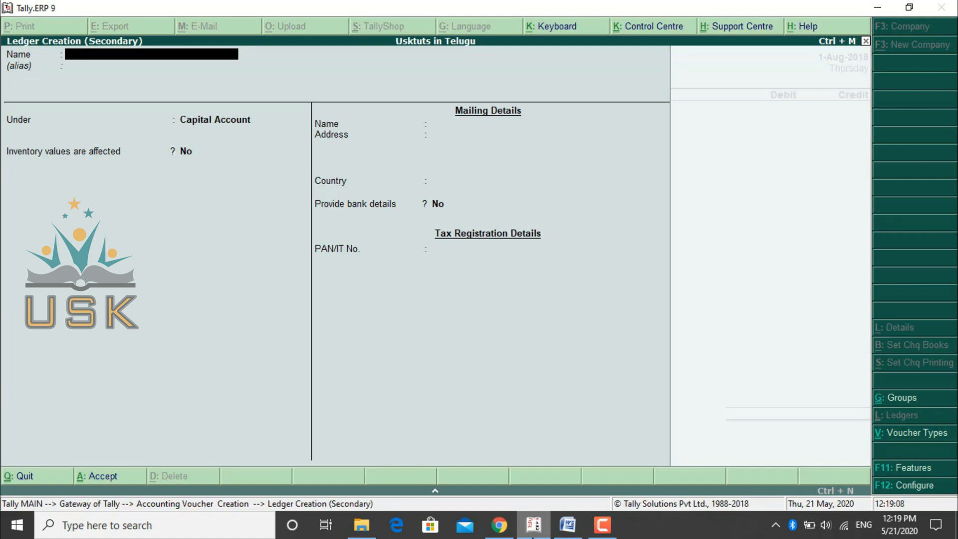
{"action": "type", "text": "Depreciation"}
{"action": "key", "text": "Return"}
{"action": "key", "text": "Return"}
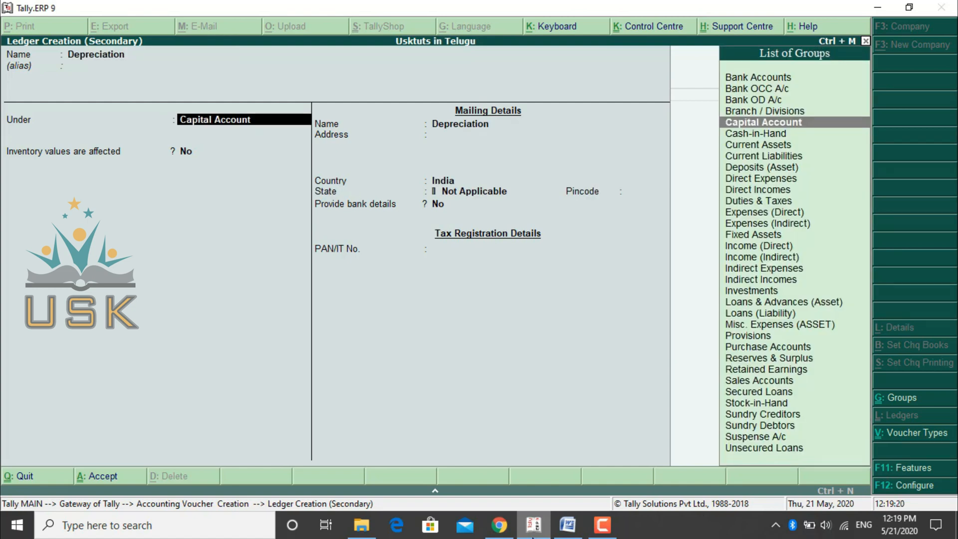
{"action": "type", "text": "Ind"}
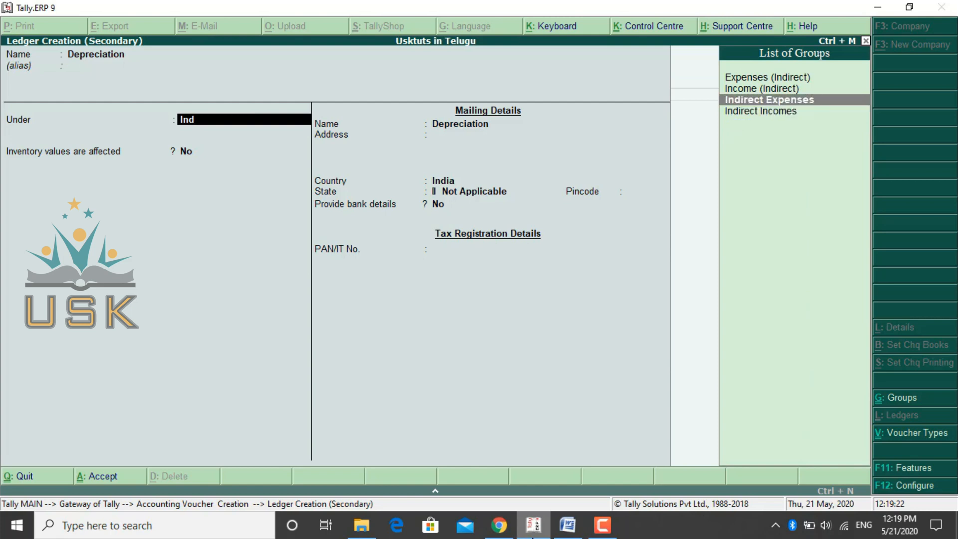
{"action": "key", "text": "Return"}
{"action": "key", "text": "Return"}
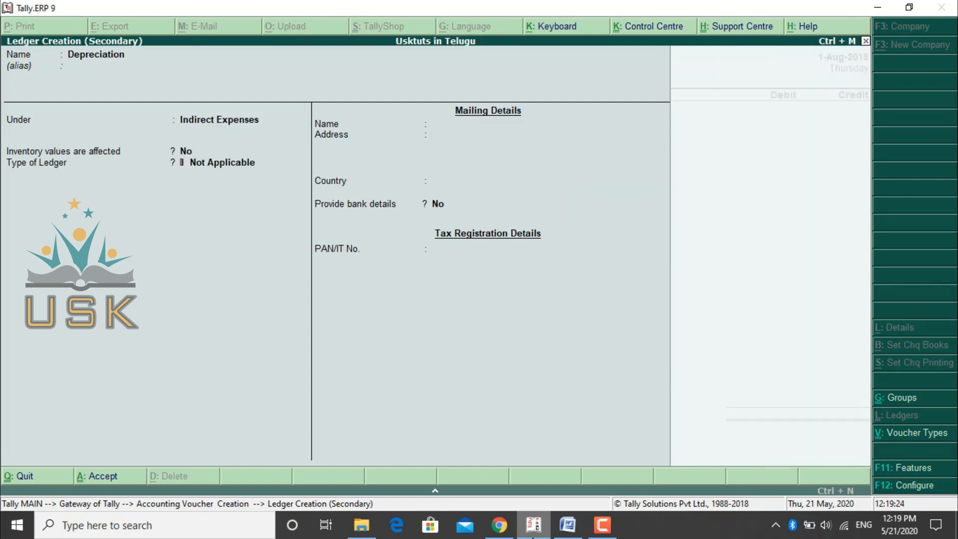
{"action": "key", "text": "Return"}
{"action": "key", "text": "Return"}
{"action": "key", "text": "Return"}
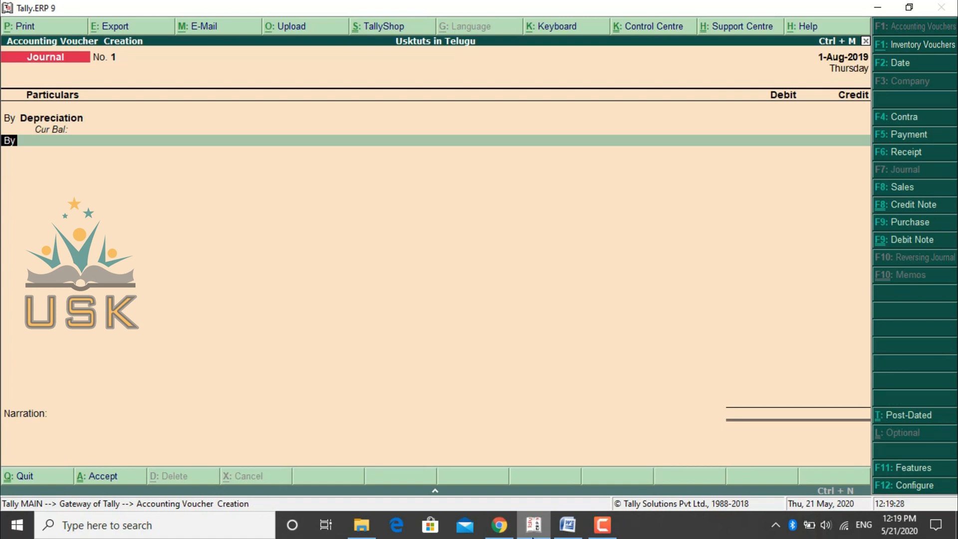
- Credit Air Conditiners against Depreciation for 15000 and save the journal voucher
{"action": "key", "text": "t"}
{"action": "key", "text": "Return"}
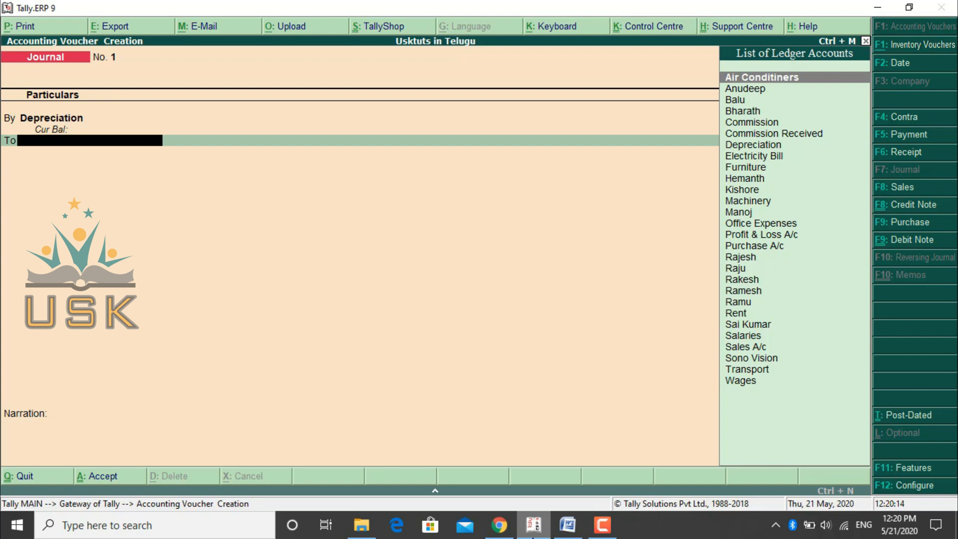
{"action": "type", "text": "Ai"}
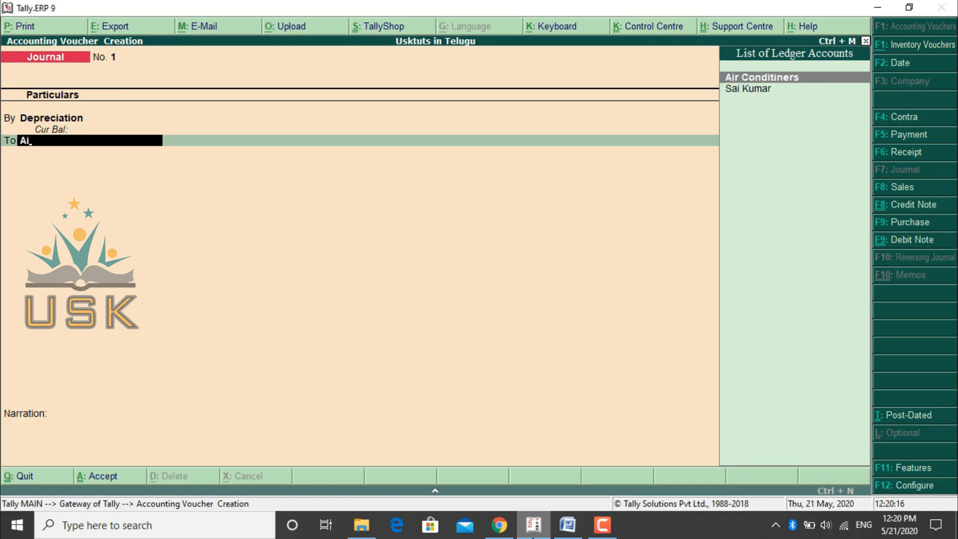
{"action": "key", "text": "Return"}
{"action": "key", "text": "BackSpace"}
{"action": "key", "text": "BackSpace"}
{"action": "key", "text": "BackSpace"}
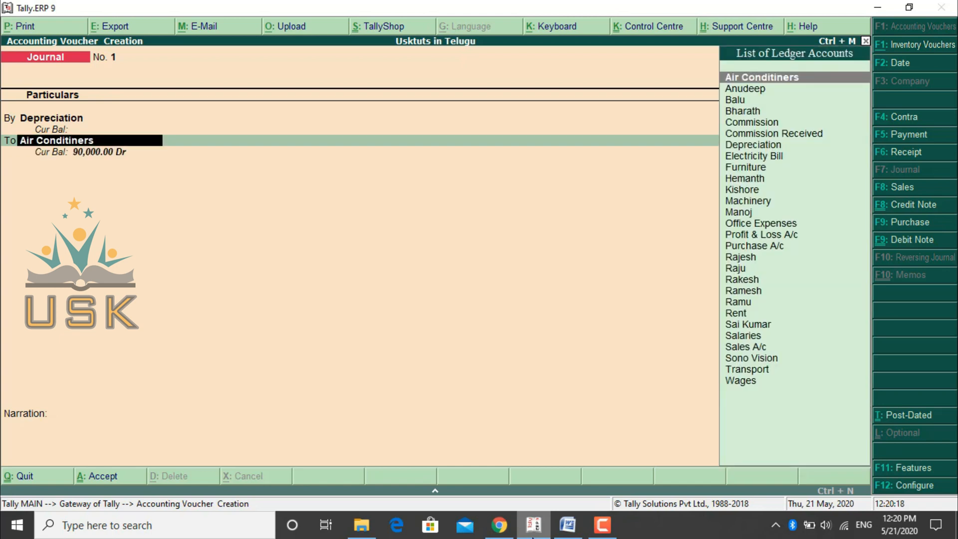
{"action": "type", "text": "15000"}
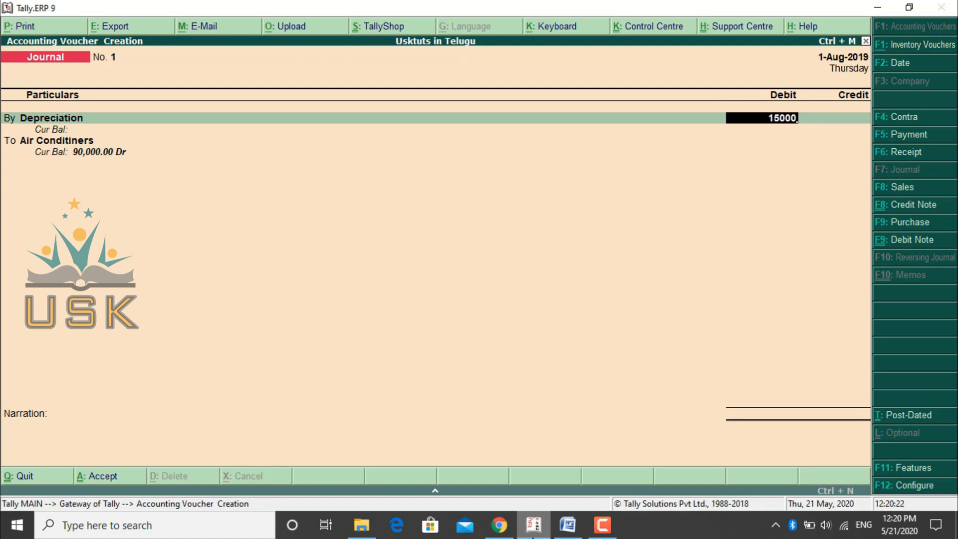
{"action": "key", "text": "Return"}
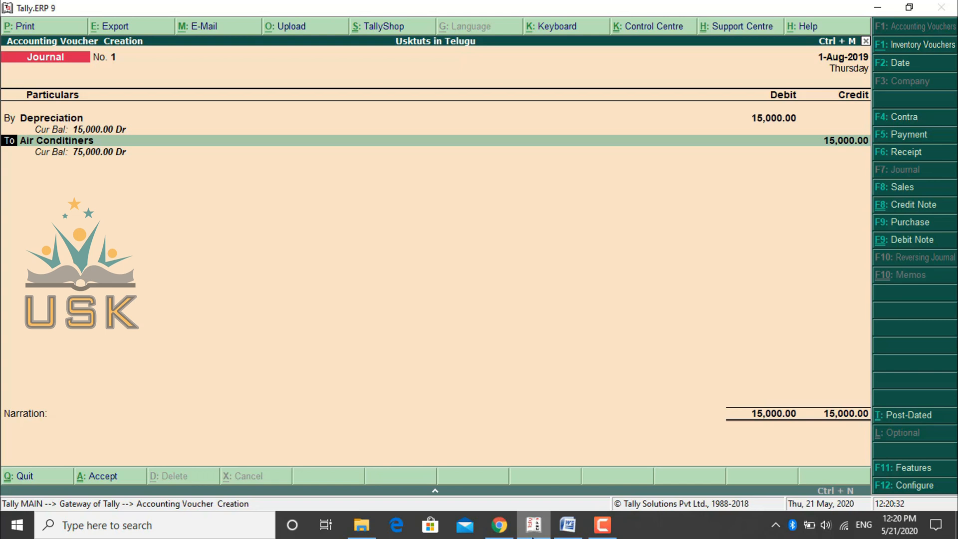
{"action": "key", "text": "Up"}
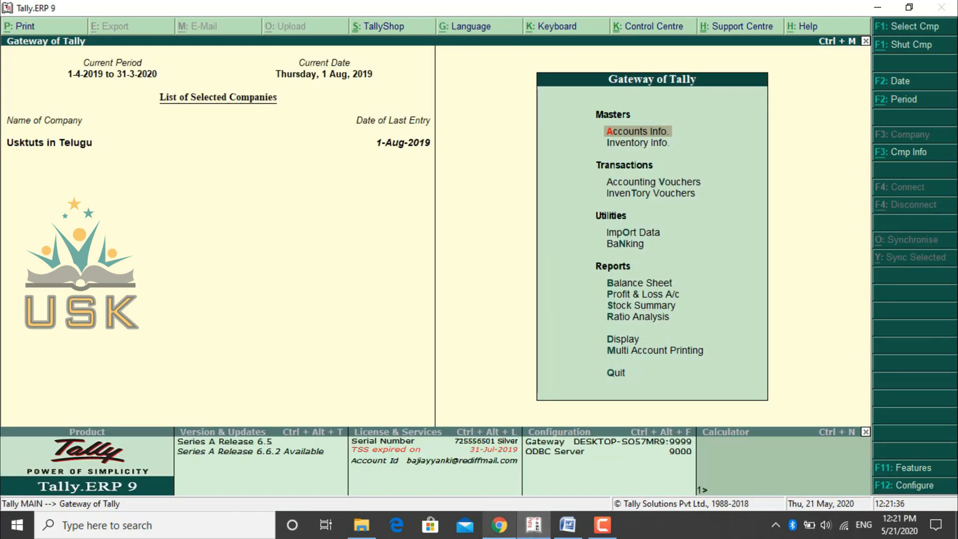
- Check the next adjustment entry in the Word document, and return to Tally.ERP 9 to open accounting voucher entry
{"action": "left_click", "coordinate": [567, 525]}
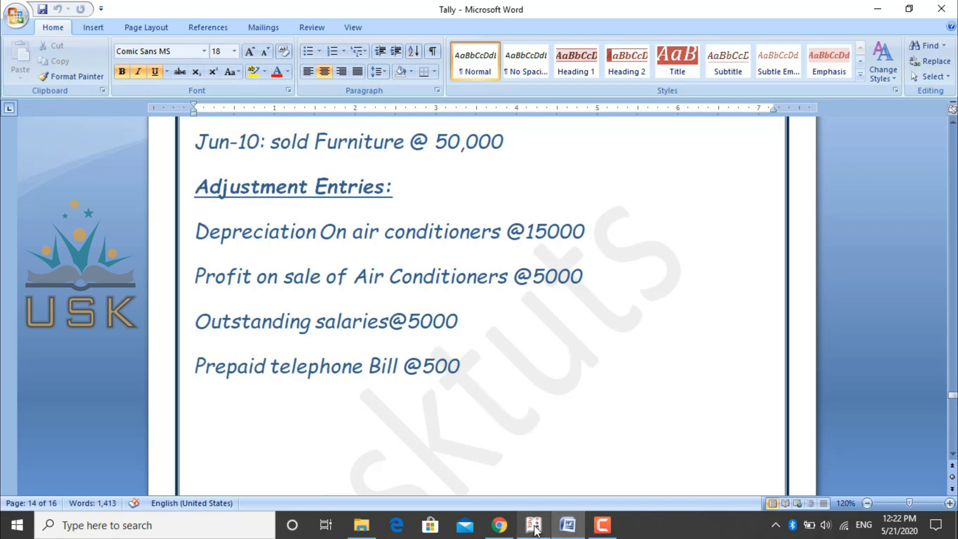
{"action": "left_click", "coordinate": [534, 526]}
{"action": "key", "text": "Down"}
{"action": "key", "text": "Down"}
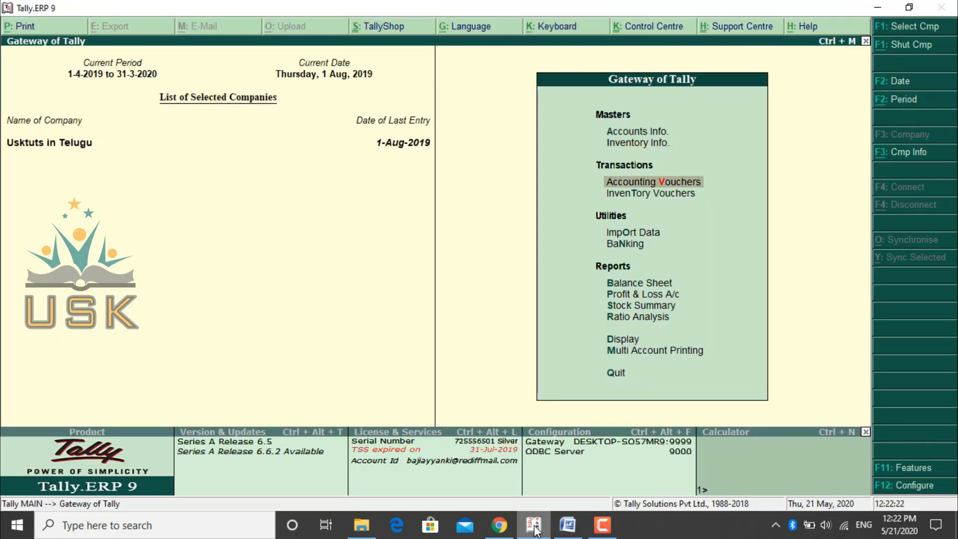
{"action": "key", "text": "Down"}
{"action": "key", "text": "Up"}
{"action": "key", "text": "Return"}
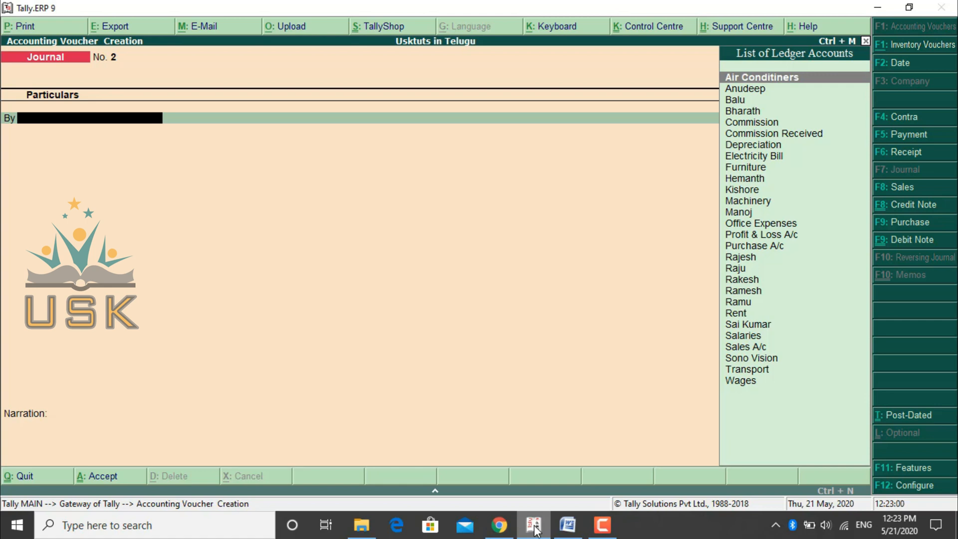
- Debit Air Conditiners with 5000 in the new Journal voucher and start its credit line
{"action": "type", "text": "Ai"}
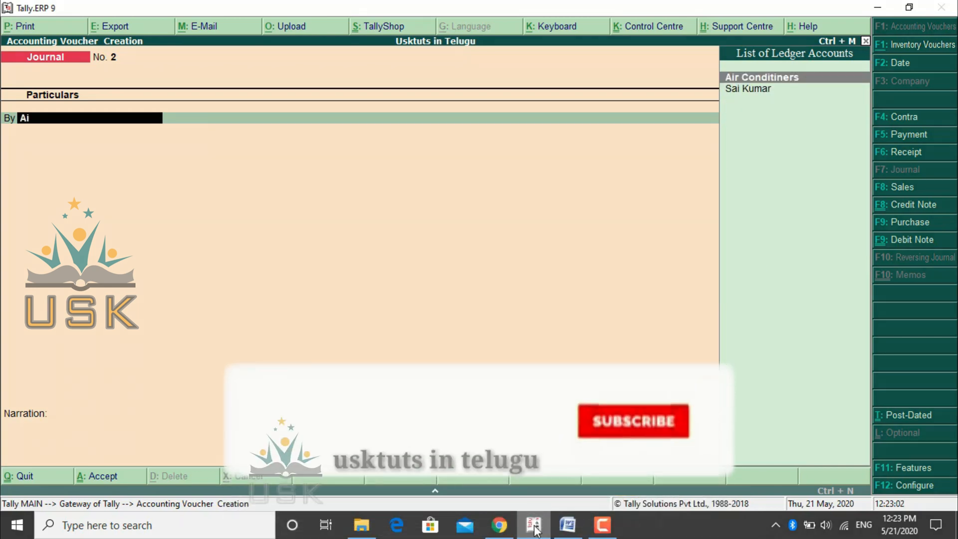
{"action": "key", "text": "Return"}
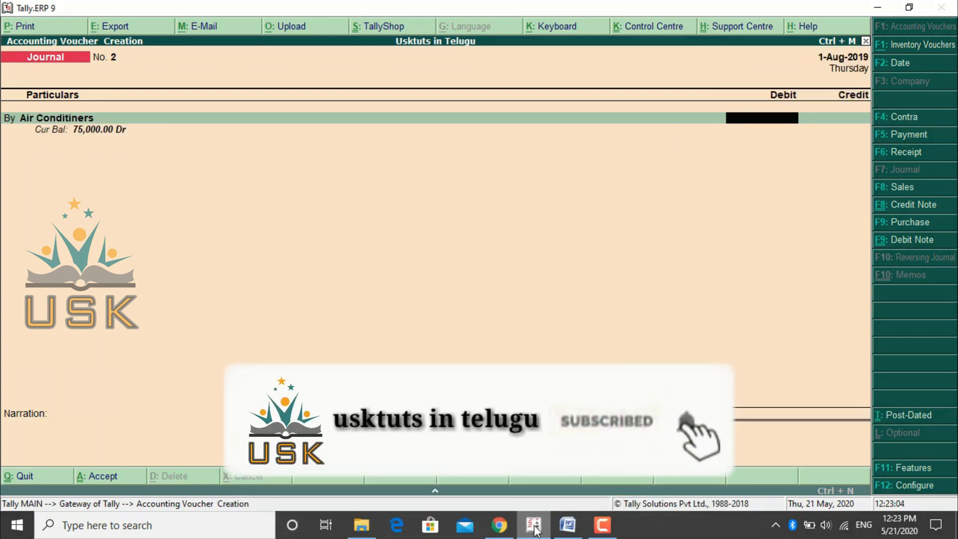
{"action": "type", "text": "5000"}
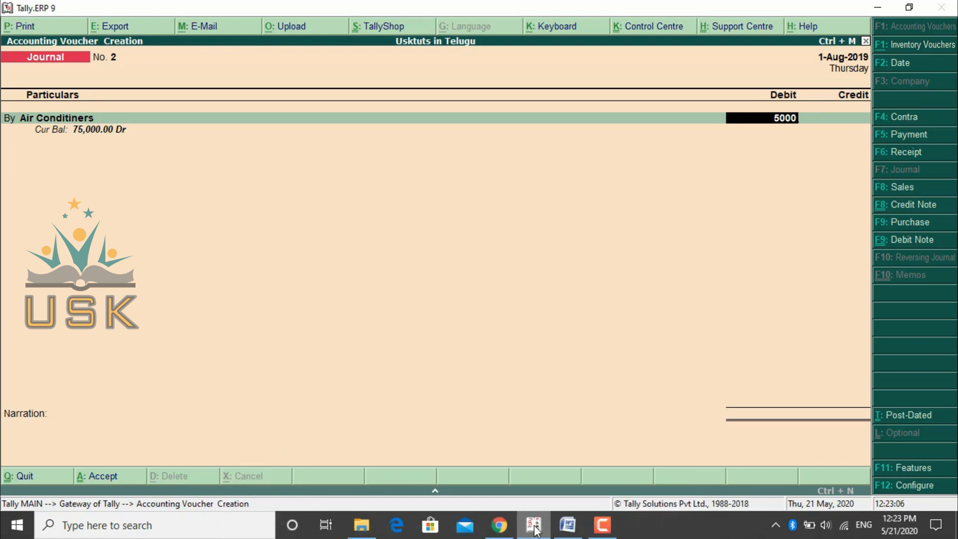
{"action": "key", "text": "Return"}
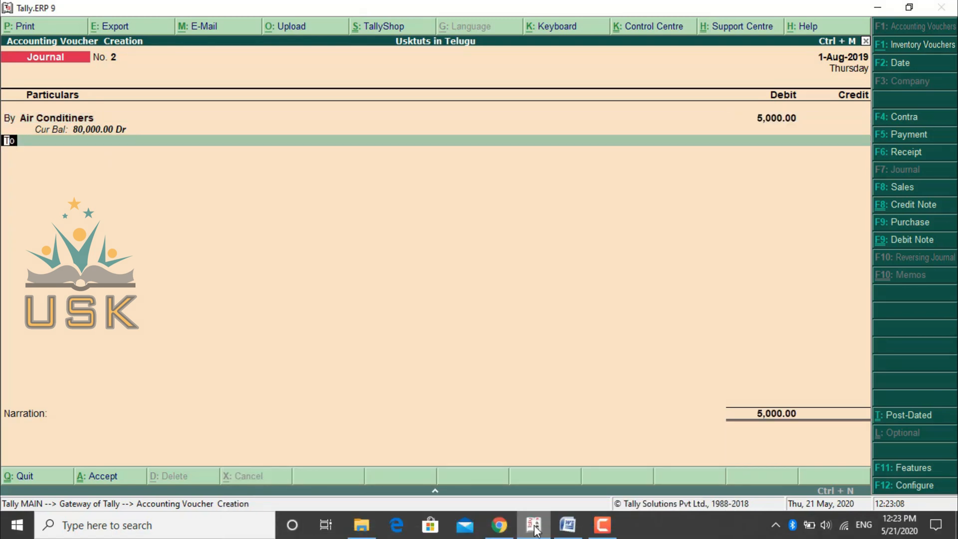
{"action": "key", "text": "Return"}
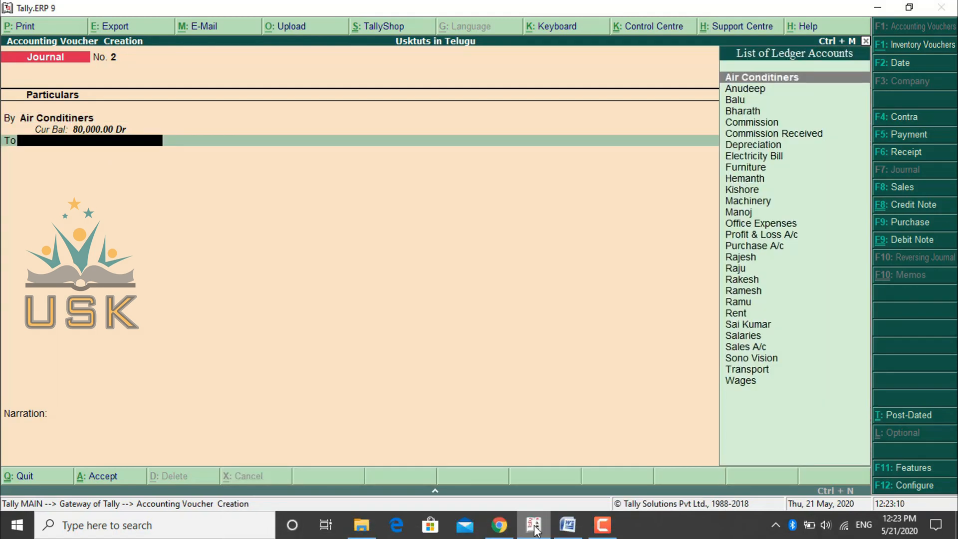
- Start a new ledger for the credit line and name it Profit on Sale of Asset
{"action": "key", "text": "alt+c"}
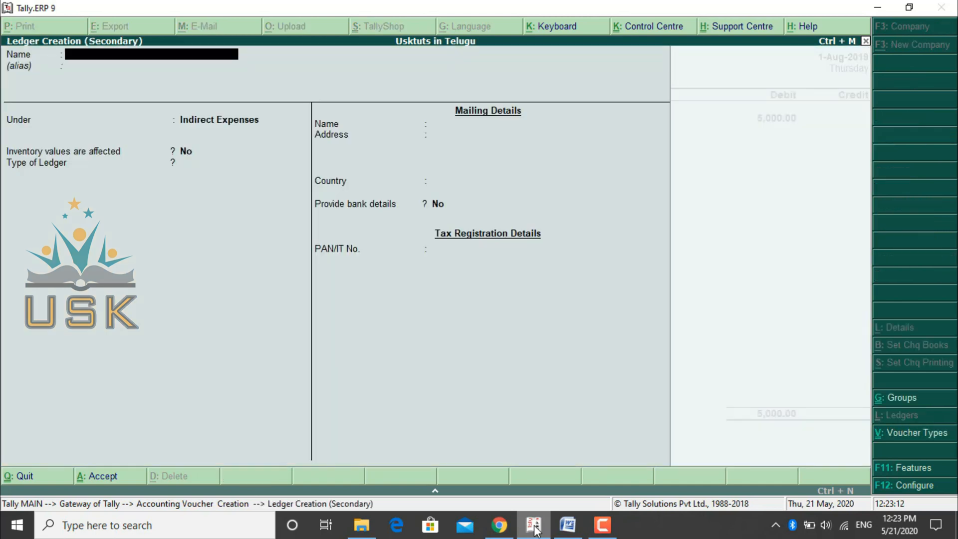
{"action": "type", "text": "Pr"}
{"action": "type", "text": "it on Sale of Ai"}
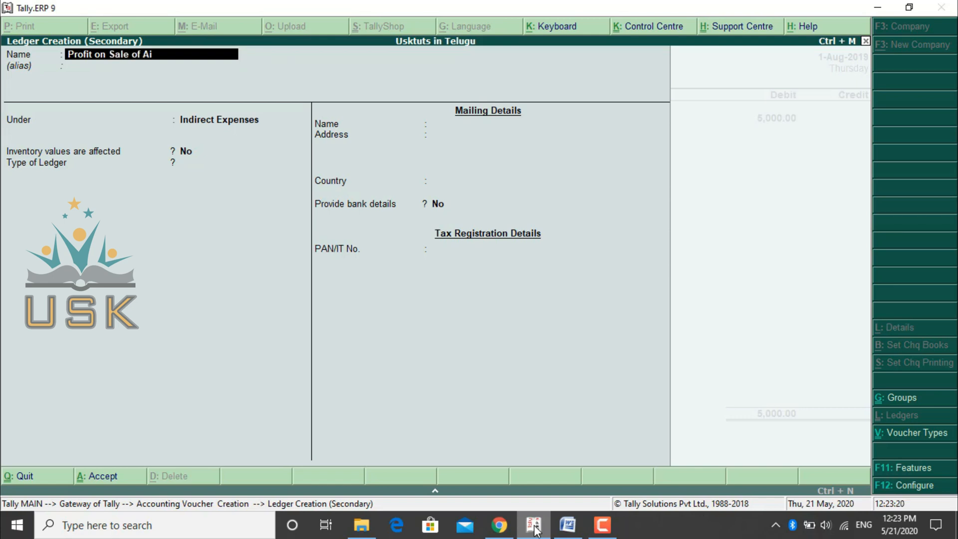
{"action": "type", "text": "r"}
{"action": "type", "text": " Cond"}
{"action": "type", "text": "itioner"}
{"action": "key", "text": "BackSpace"}
{"action": "key", "text": "BackSpace"}
{"action": "key", "text": "BackSpace"}
{"action": "key", "text": "BackSpace"}
{"action": "key", "text": "BackSpace"}
{"action": "key", "text": "BackSpace"}
{"action": "key", "text": "BackSpace"}
{"action": "key", "text": "BackSpace"}
{"action": "key", "text": "BackSpace"}
{"action": "key", "text": "BackSpace"}
{"action": "key", "text": "BackSpace"}
{"action": "key", "text": "BackSpace"}
{"action": "key", "text": "BackSpace"}
{"action": "key", "text": "BackSpace"}
{"action": "key", "text": "BackSpace"}
{"action": "type", "text": "a"}
{"action": "key", "text": "BackSpace"}
{"action": "type", "text": "Asset"}
{"action": "key", "text": "Return"}
{"action": "key", "text": "Return"}
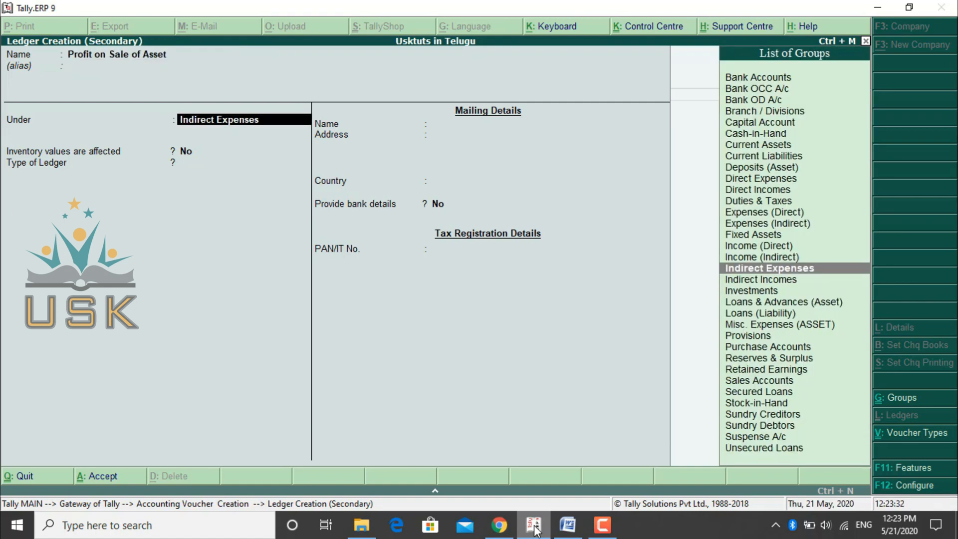
- Group the Profit on Sale of Asset ledger under Indirect Incomes, and save the journal voucher crediting it with 5,000
{"action": "type", "text": "Indi"}
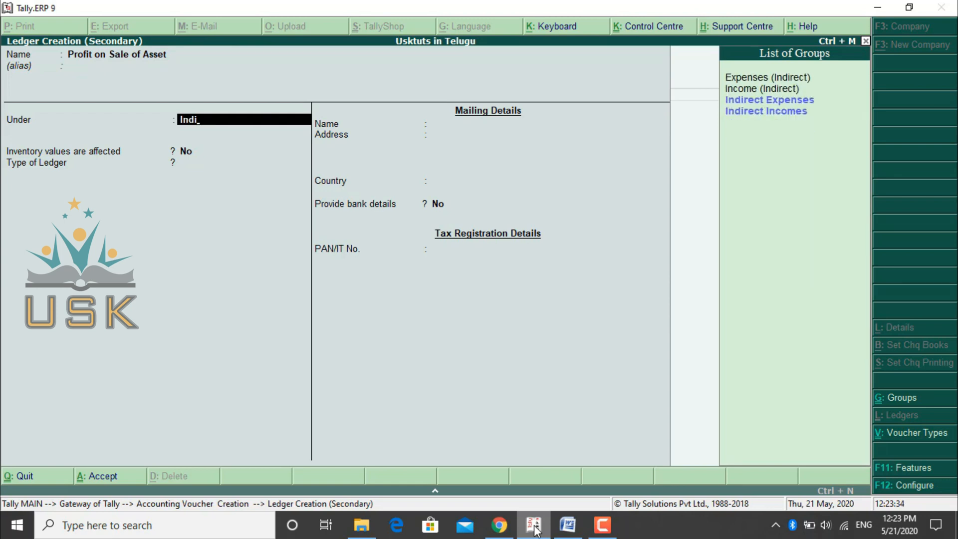
{"action": "key", "text": "Down"}
{"action": "key", "text": "Return"}
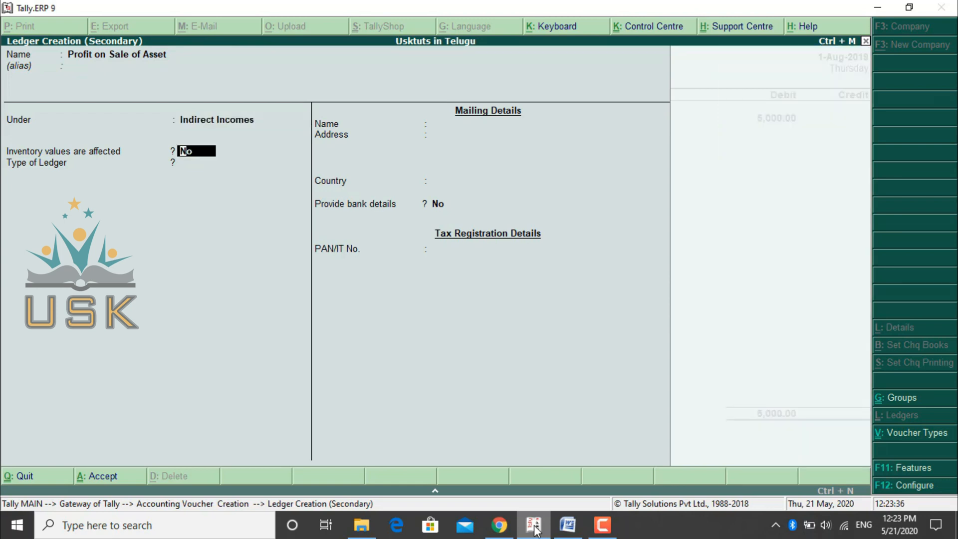
{"action": "key", "text": "Return"}
{"action": "key", "text": "Return"}
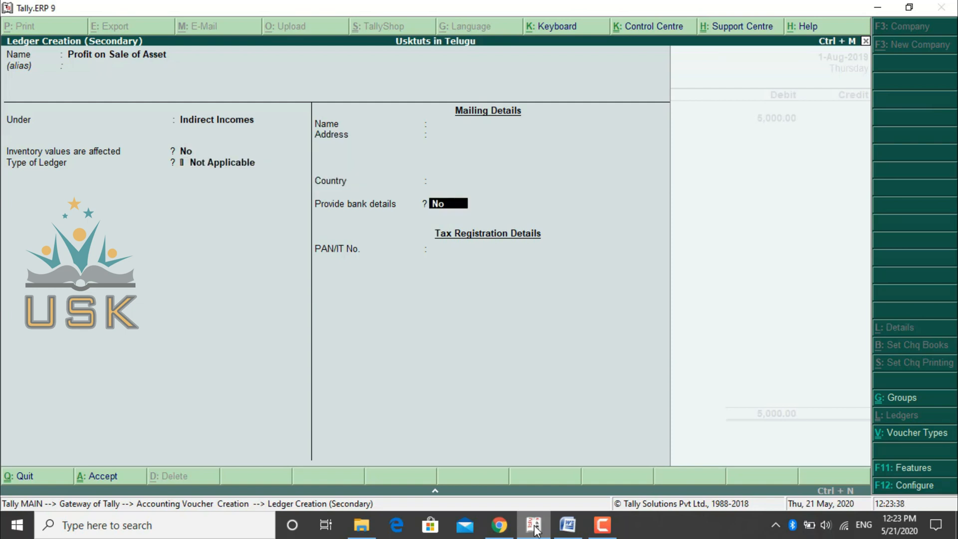
{"action": "key", "text": "Return"}
{"action": "key", "text": "Return"}
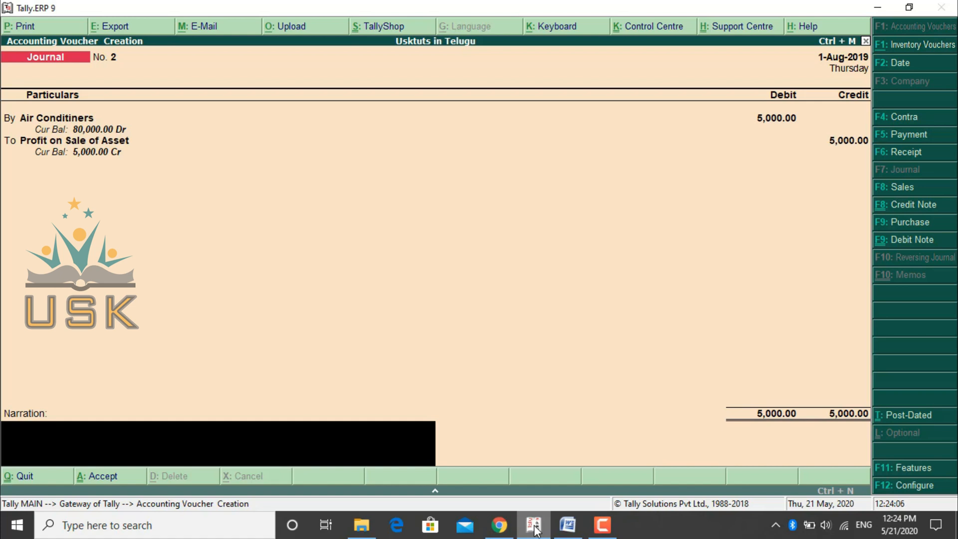
{"action": "key", "text": "Return"}
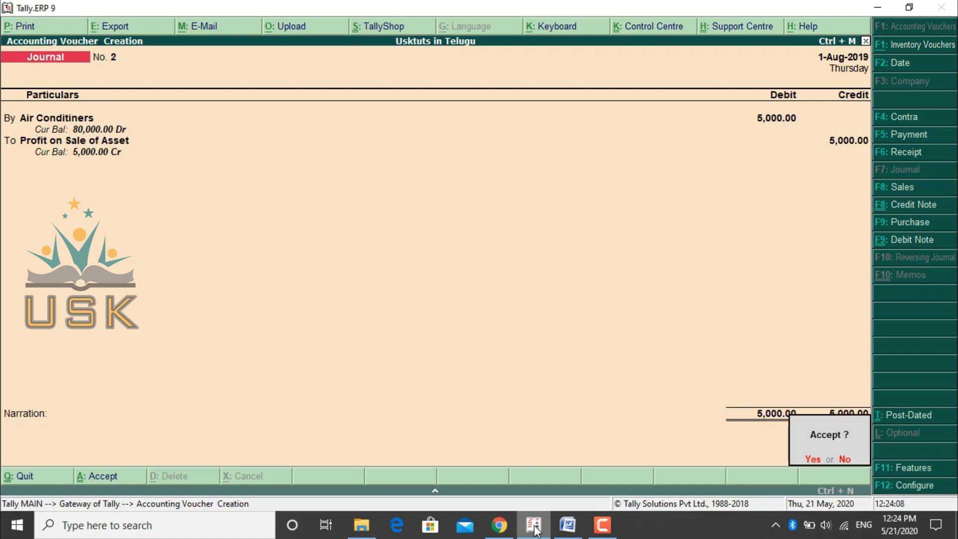
{"action": "key", "text": "Return"}
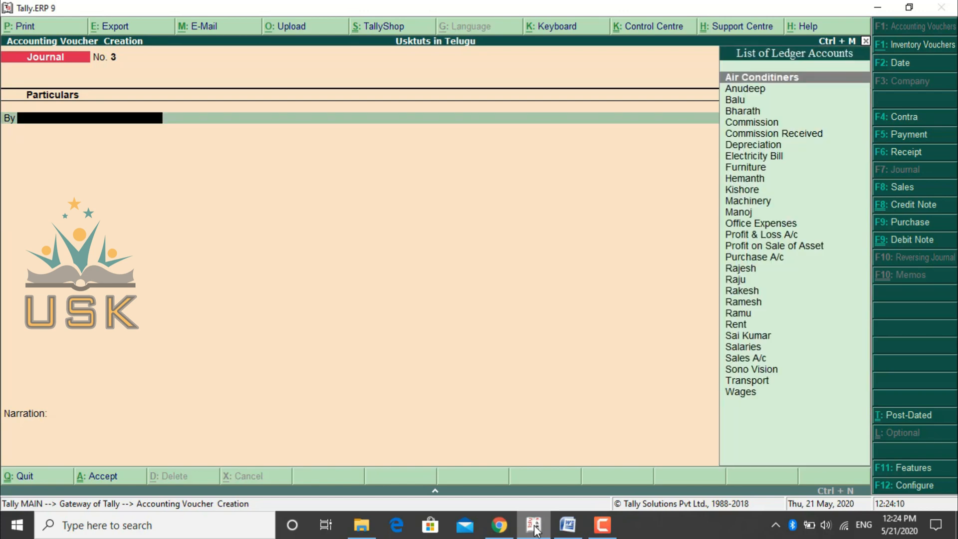
- Read the outstanding salaries and prepaid telephone bill entries in the Word document, and return to the blank Journal voucher in Tally.ERP 9
{"action": "left_click", "coordinate": [572, 534]}
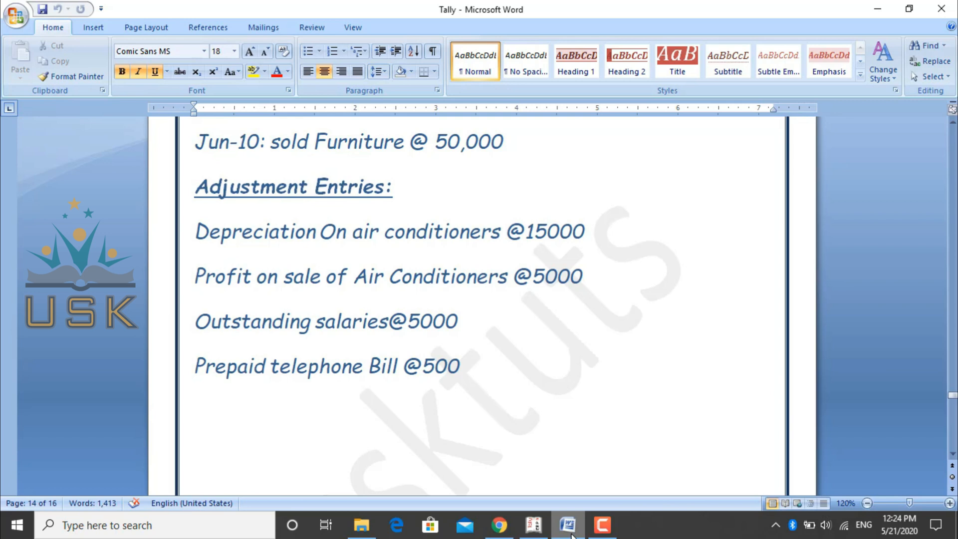
{"action": "scroll", "coordinate": [572, 535], "scroll_direction": "down", "scroll_amount": 8}
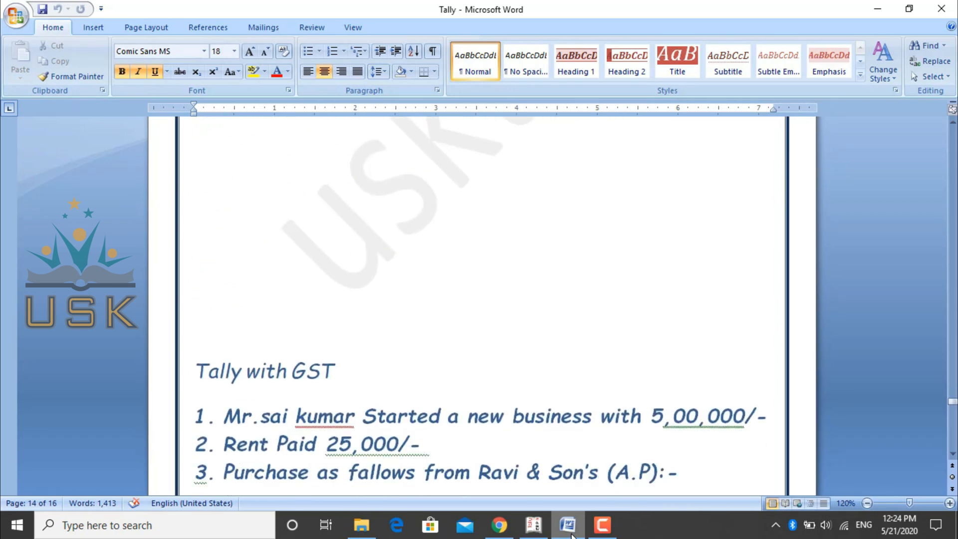
{"action": "scroll", "coordinate": [572, 536], "scroll_direction": "up", "scroll_amount": 5}
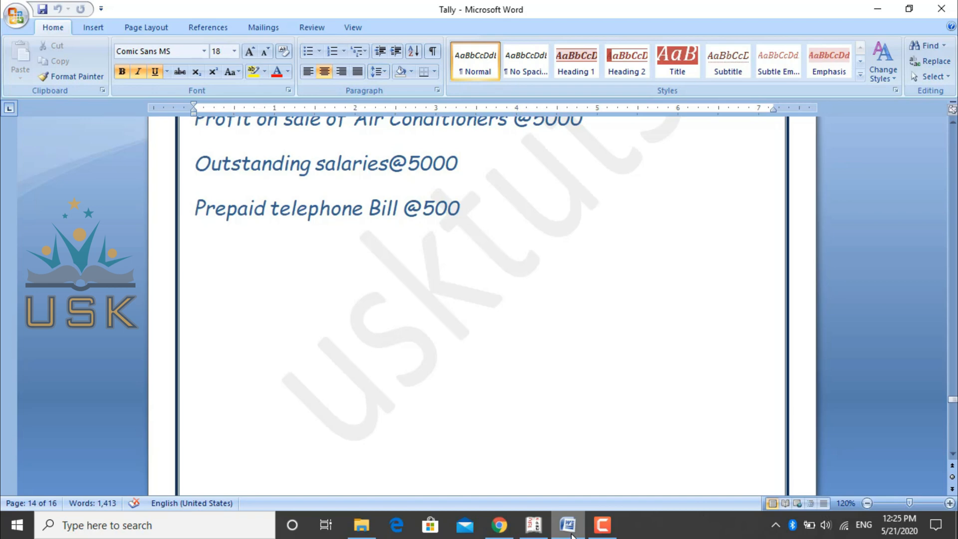
{"action": "left_click", "coordinate": [545, 533]}
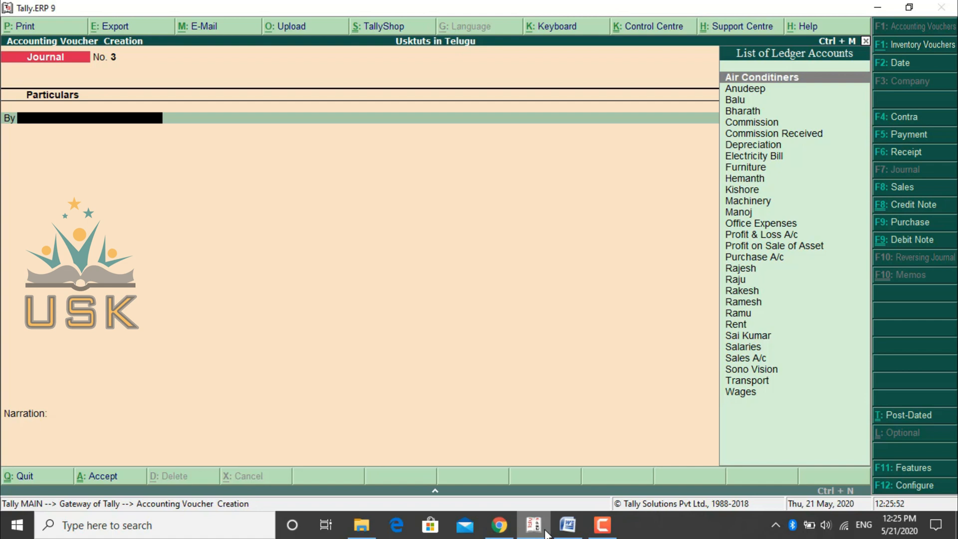
- Debit Salaries with 5000 in the blank Journal voucher and start its credit line
{"action": "type", "text": "Sa"}
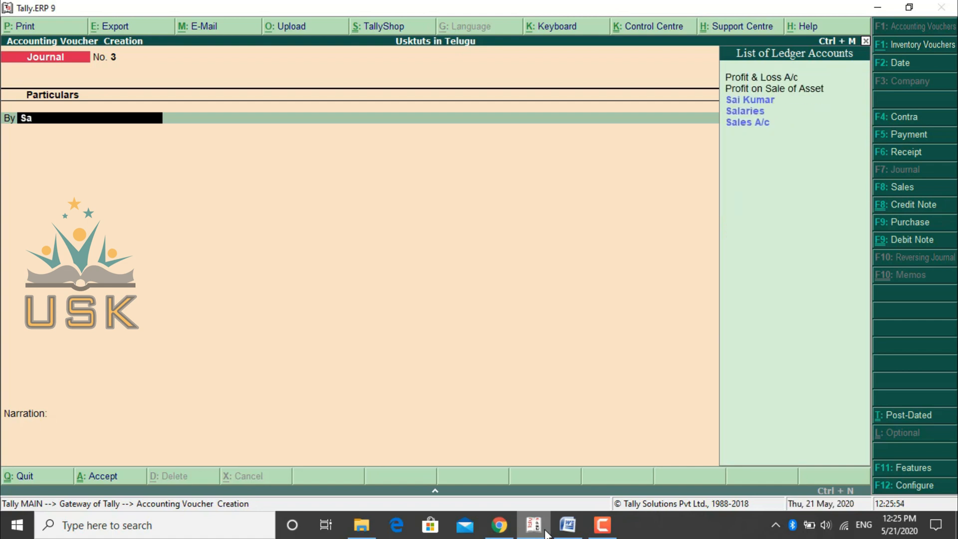
{"action": "key", "text": "Down"}
{"action": "key", "text": "Return"}
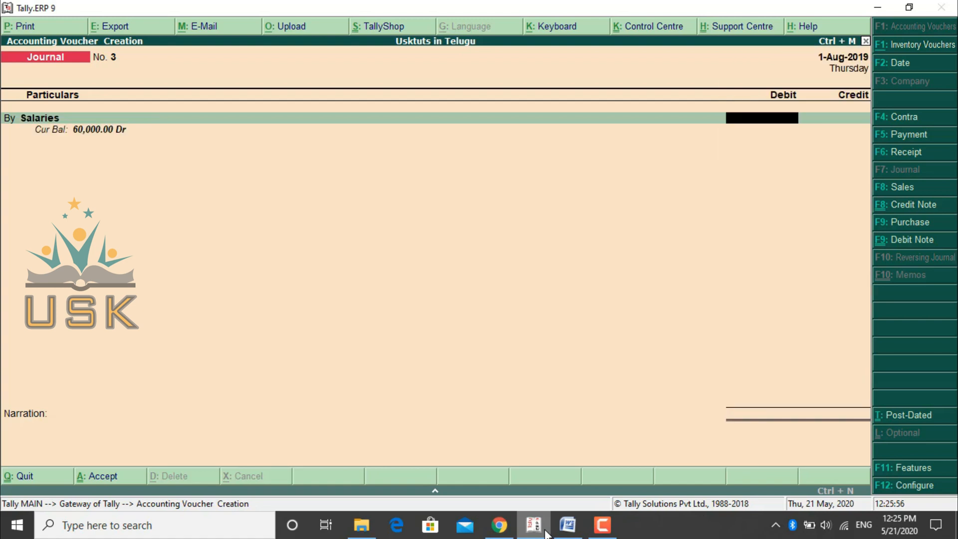
{"action": "type", "text": "5000"}
{"action": "key", "text": "Return"}
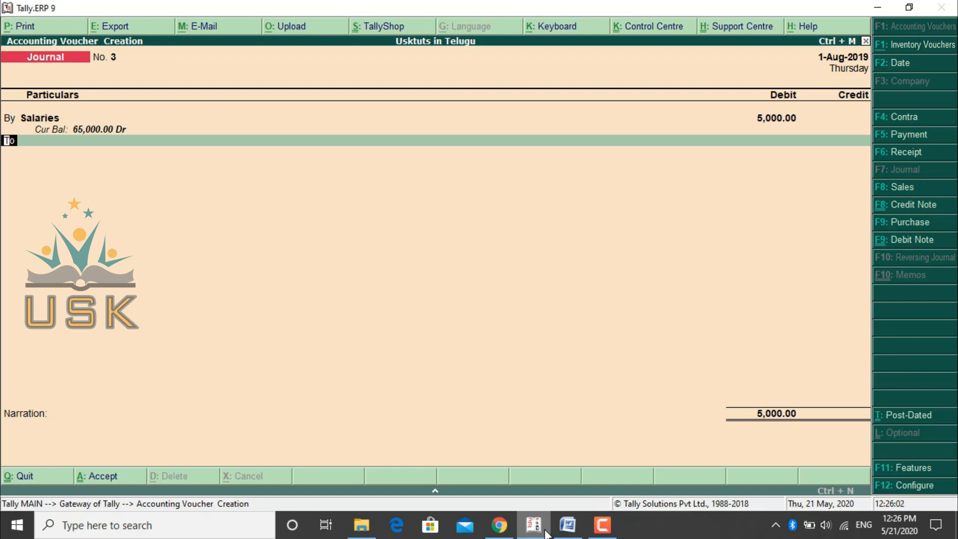
{"action": "key", "text": "Return"}
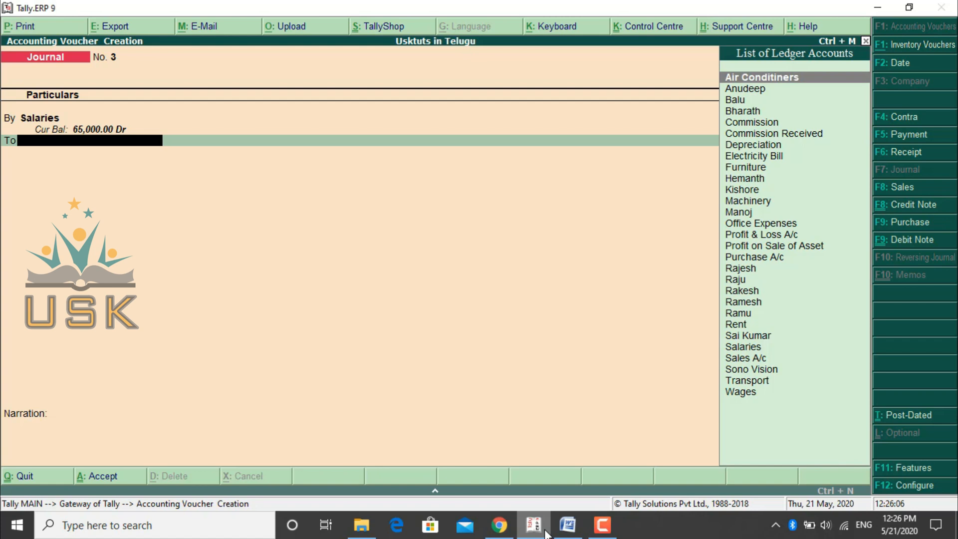
- Start a new ledger for the credit line and name it Outstanding Salaries
{"action": "key", "text": "alt+c"}
{"action": "type", "text": "O"}
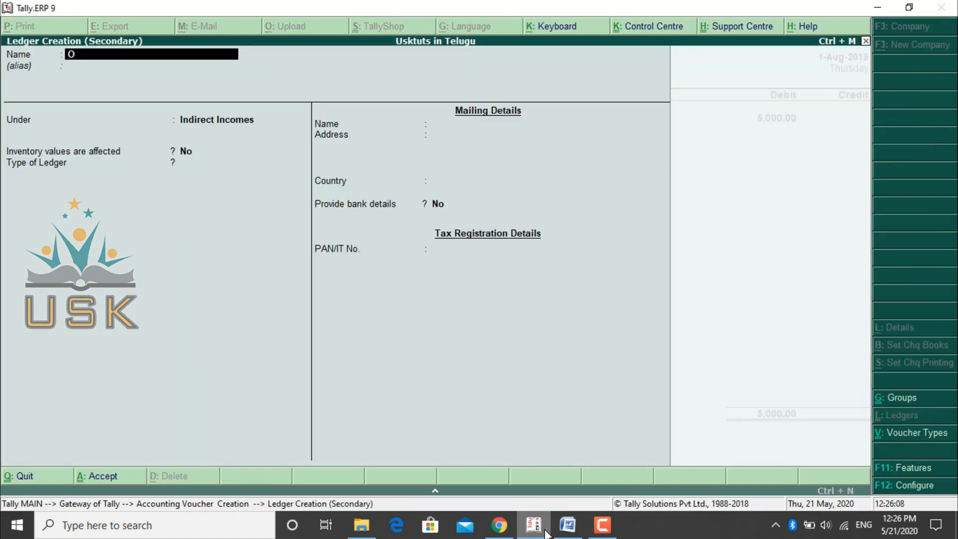
{"action": "type", "text": "utstanding Salaries"}
{"action": "key", "text": "Return"}
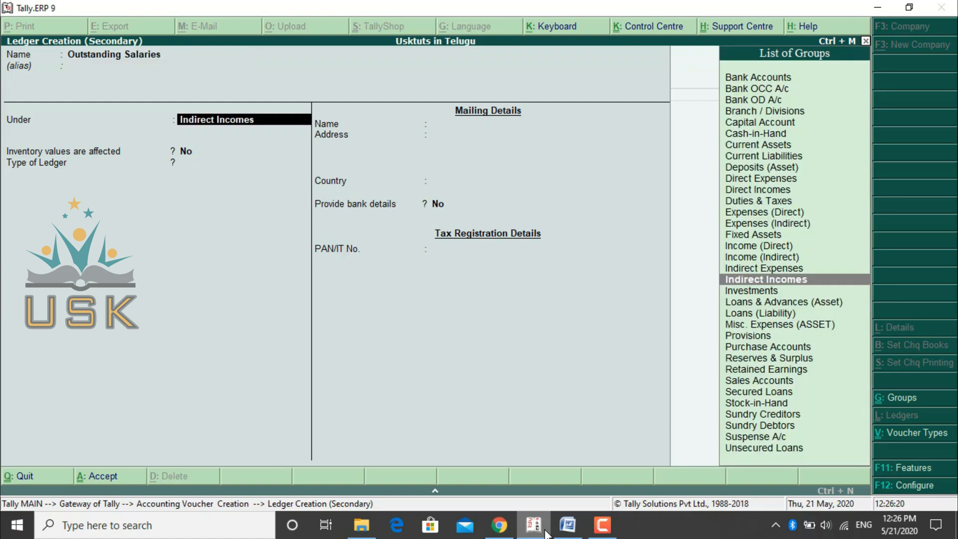
- Group the Outstanding Salaries ledger under Current Liabilities and save it with the remaining details at their defaults
{"action": "type", "text": "Cu"}
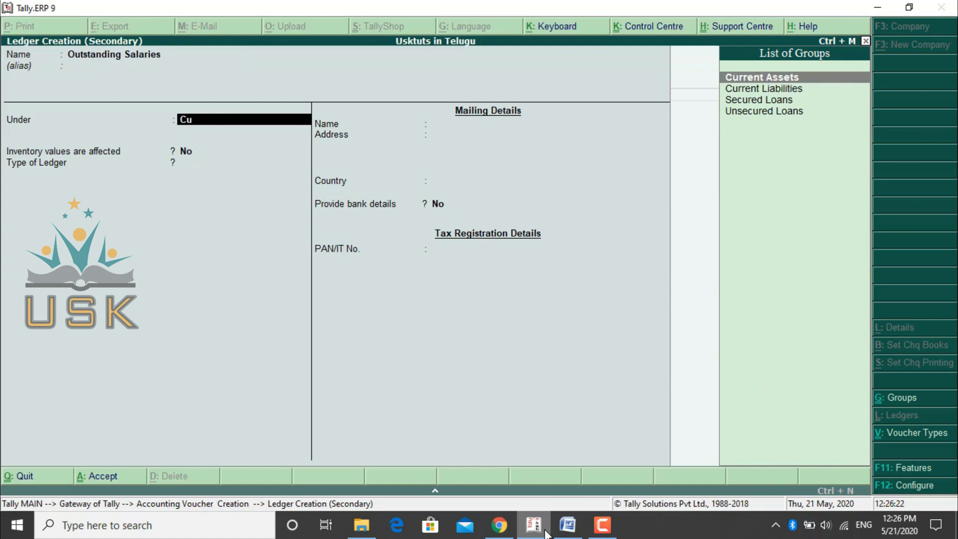
{"action": "key", "text": "Down"}
{"action": "key", "text": "Return"}
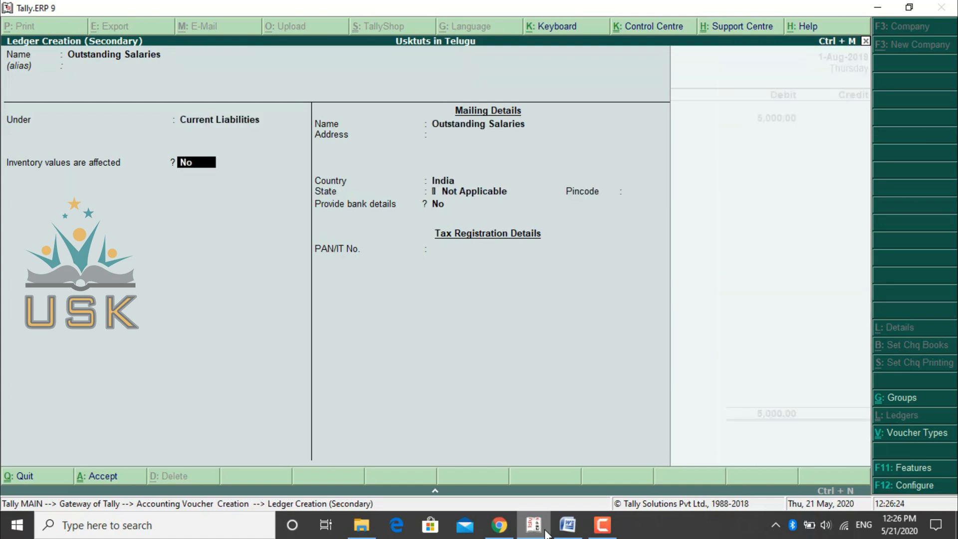
{"action": "key", "text": "Return"}
{"action": "key", "text": "Return"}
{"action": "key", "text": "Return"}
{"action": "key", "text": "Return"}
{"action": "key", "text": "Return"}
{"action": "key", "text": "Return"}
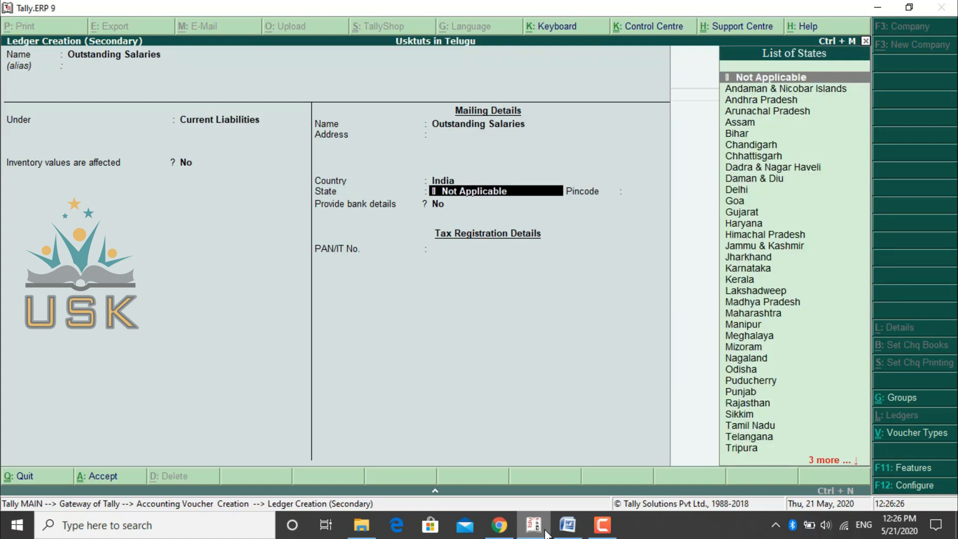
{"action": "key", "text": "Return"}
{"action": "key", "text": "Return"}
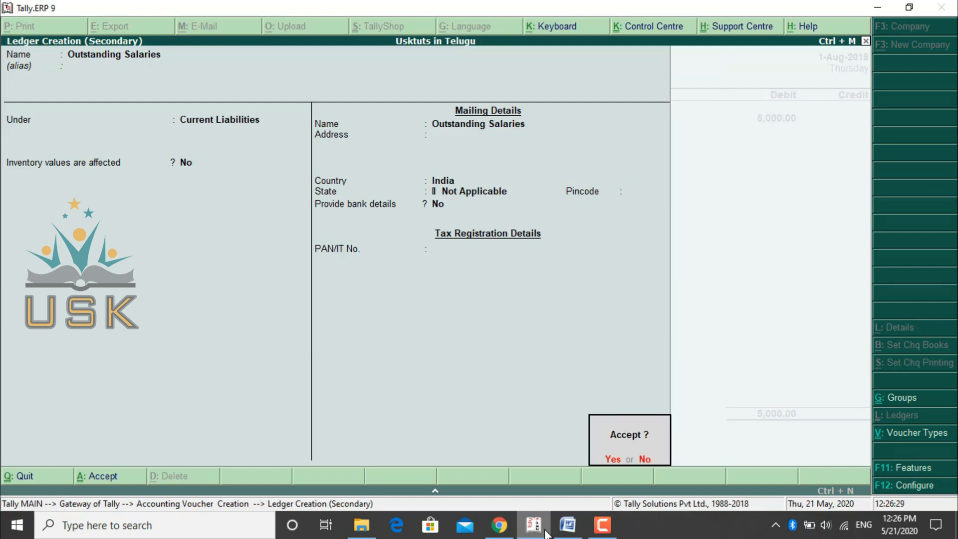
{"action": "key", "text": "Return"}
- Credit Outstanding Salaries with 5,000 and save the journal voucher without a narration
{"action": "key", "text": "Return"}
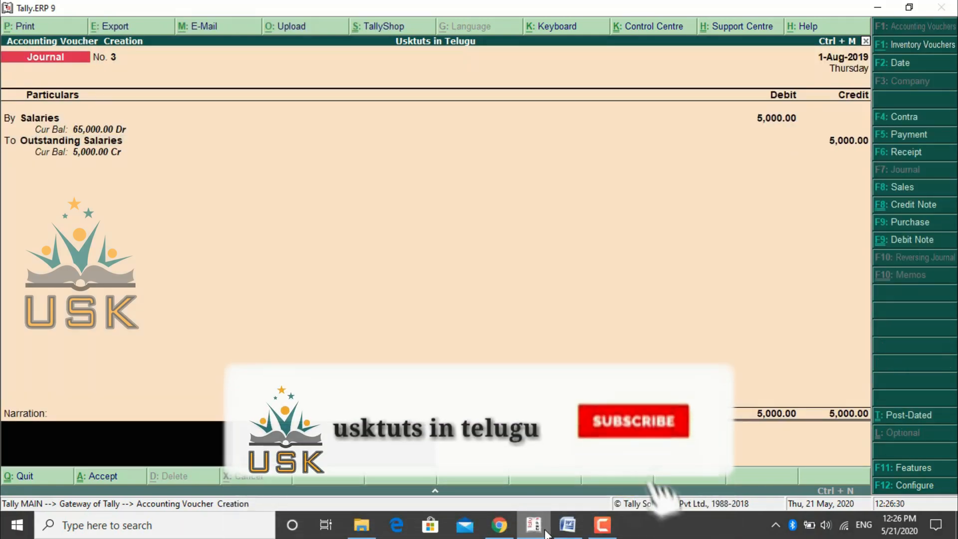
{"action": "key", "text": "Return"}
{"action": "key", "text": "Return"}
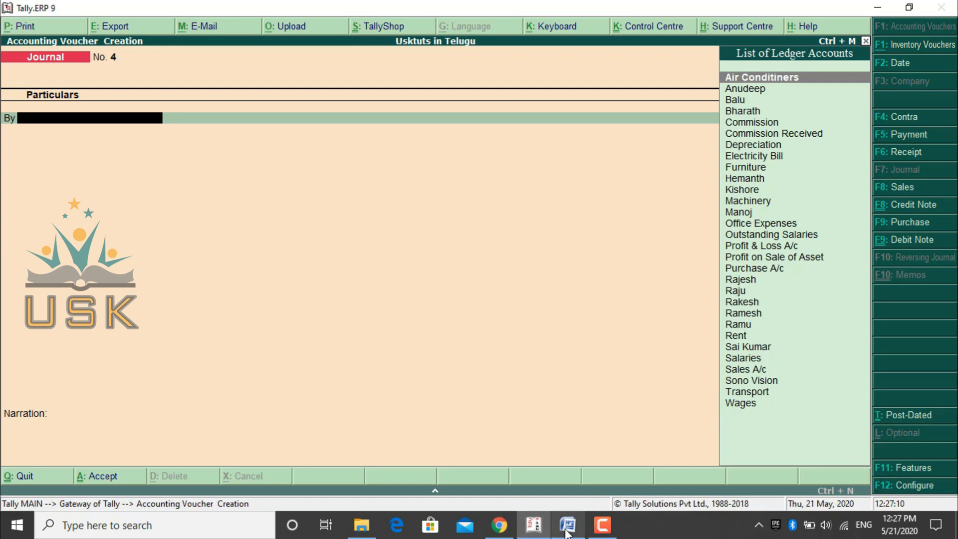
- Check the prepaid telephone bill entry in the Word document, and start a new debit ledger in Tally.ERP 9 named Prepaid Telephone Bill
{"action": "left_click", "coordinate": [567, 532]}
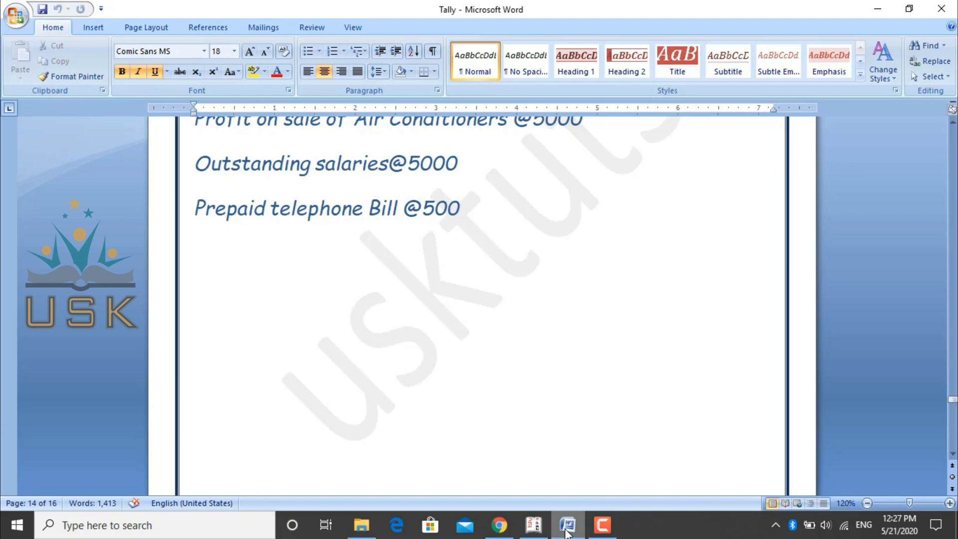
{"action": "left_click", "coordinate": [529, 529]}
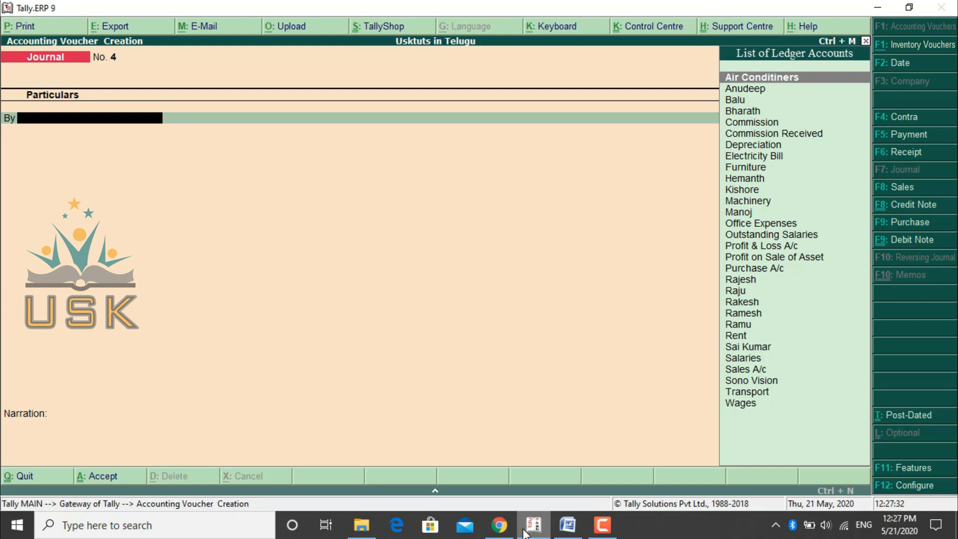
{"action": "key", "text": "alt+c"}
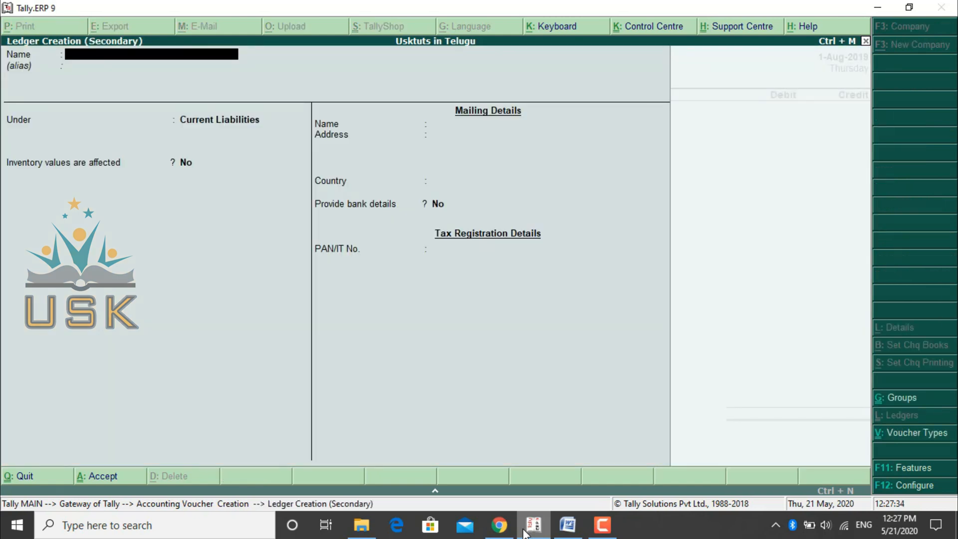
{"action": "type", "text": "Prepaid Telephone"}
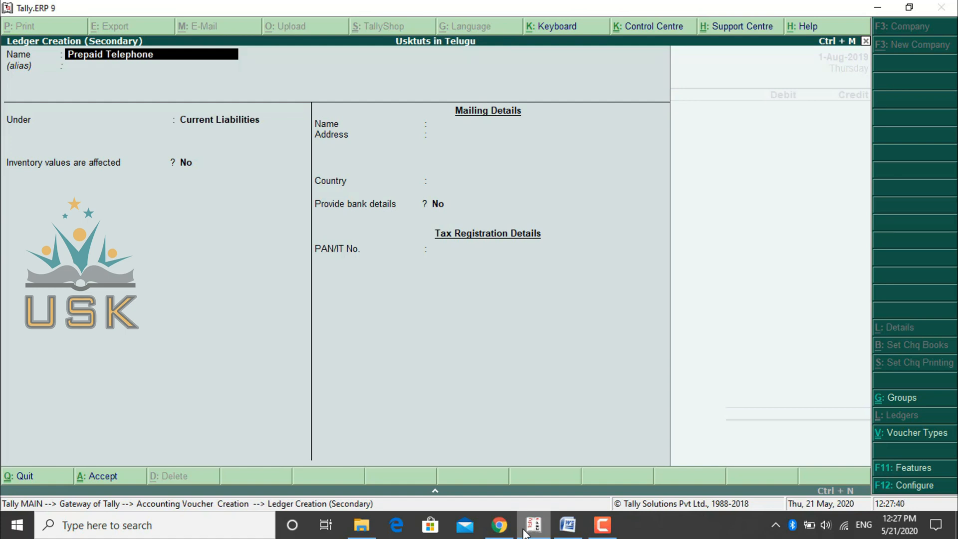
{"action": "type", "text": " Bil"}
{"action": "key", "text": "Return"}
{"action": "key", "text": "Return"}
- Group the Prepaid Telephone Bill ledger under Current Assets and save it with the remaining details at their defaults
{"action": "type", "text": "Cu"}
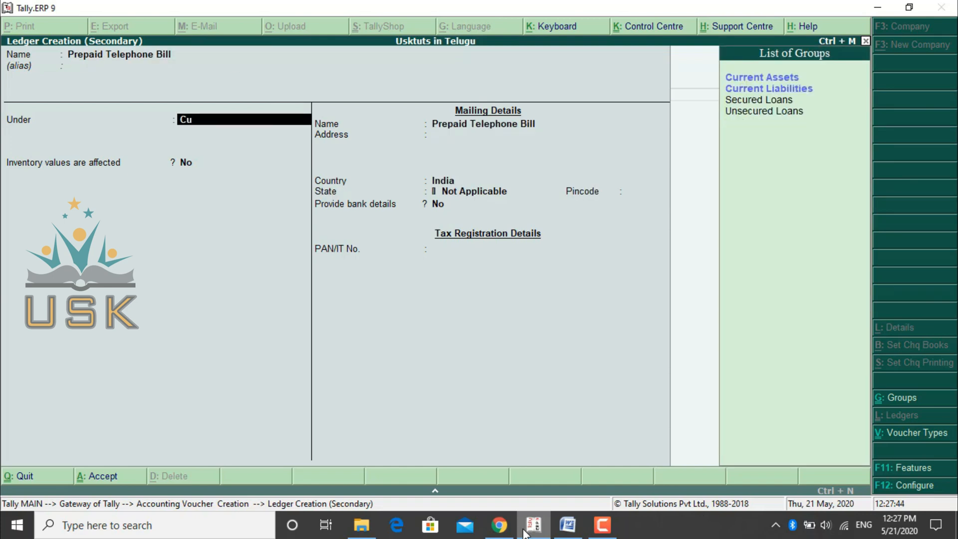
{"action": "type", "text": "rre"}
{"action": "key", "text": "Return"}
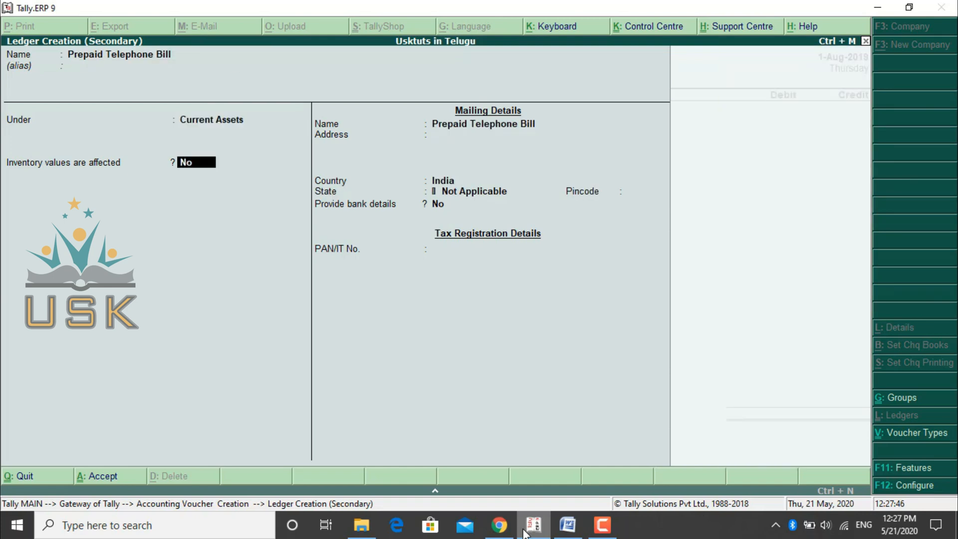
{"action": "key", "text": "Return"}
{"action": "key", "text": "Return"}
{"action": "key", "text": "Return"}
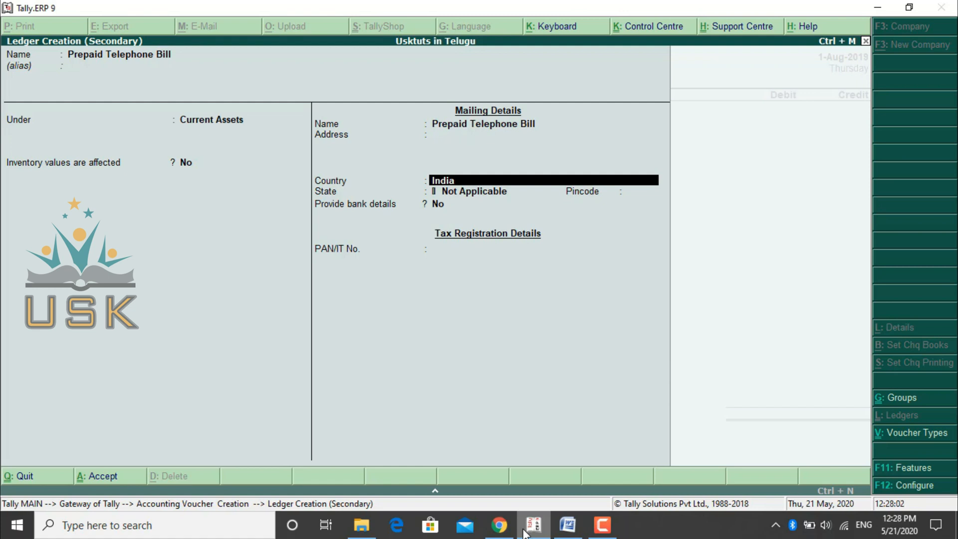
{"action": "key", "text": "Return"}
{"action": "key", "text": "Return"}
{"action": "key", "text": "Return"}
{"action": "key", "text": "Return"}
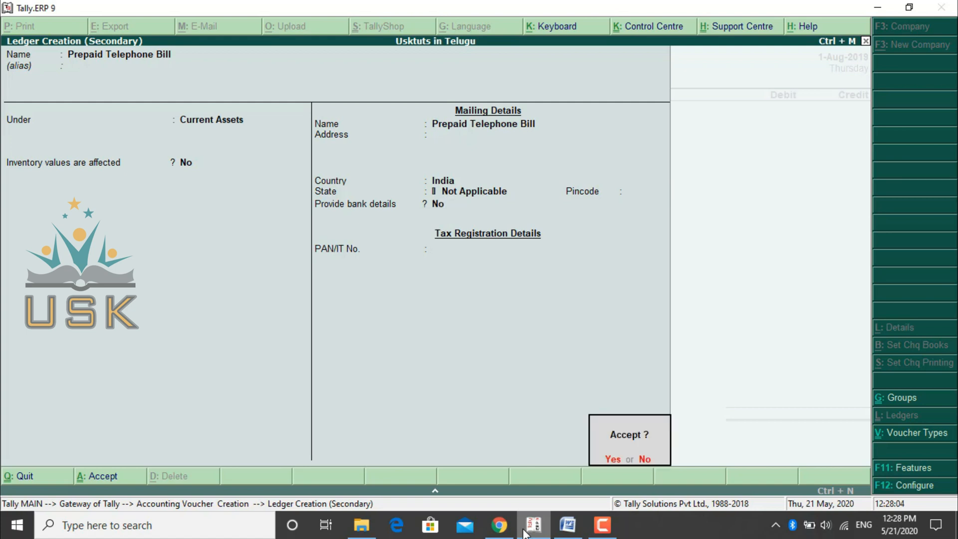
{"action": "key", "text": "Return"}
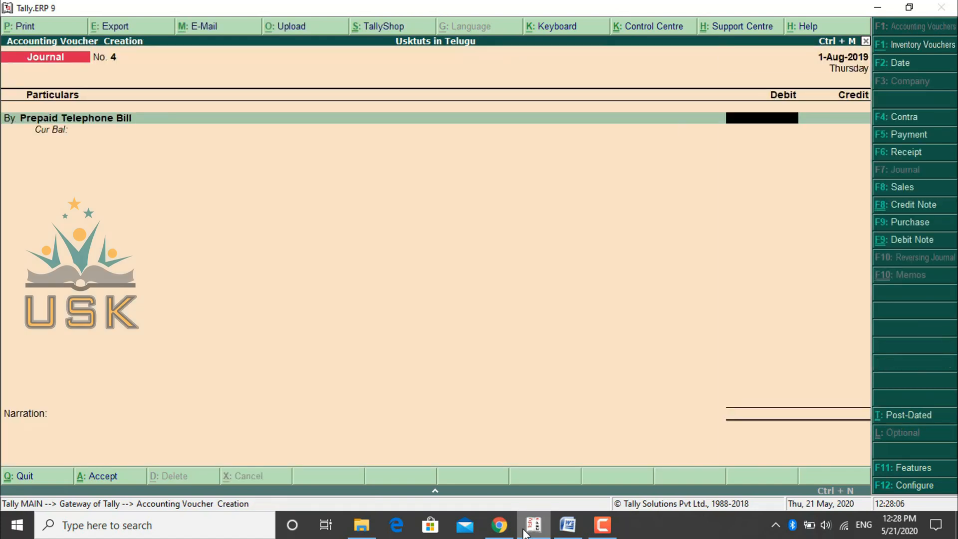
- Debit Prepaid Telephone Bill with 500 and look for a telephone ledger for the credit line
{"action": "type", "text": "500"}
{"action": "key", "text": "Return"}
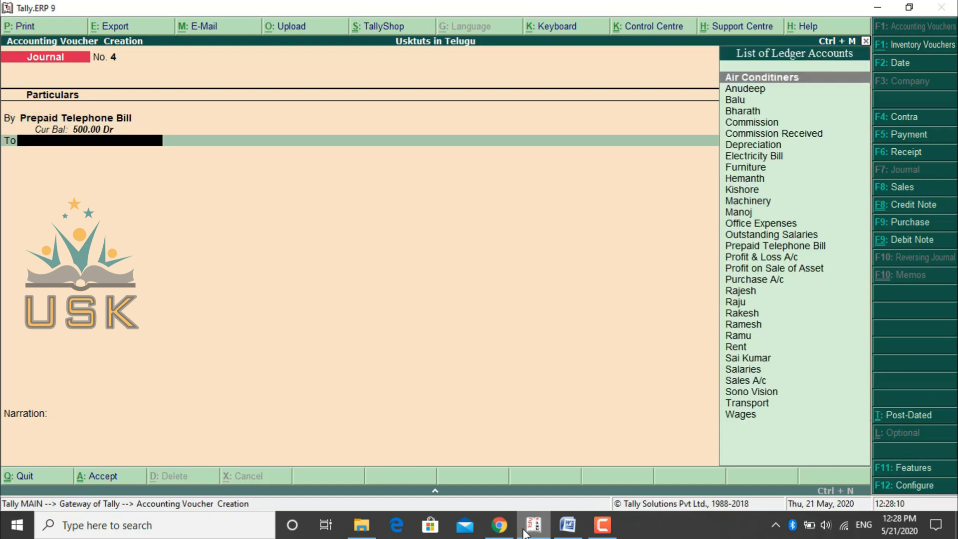
{"action": "type", "text": "Te"}
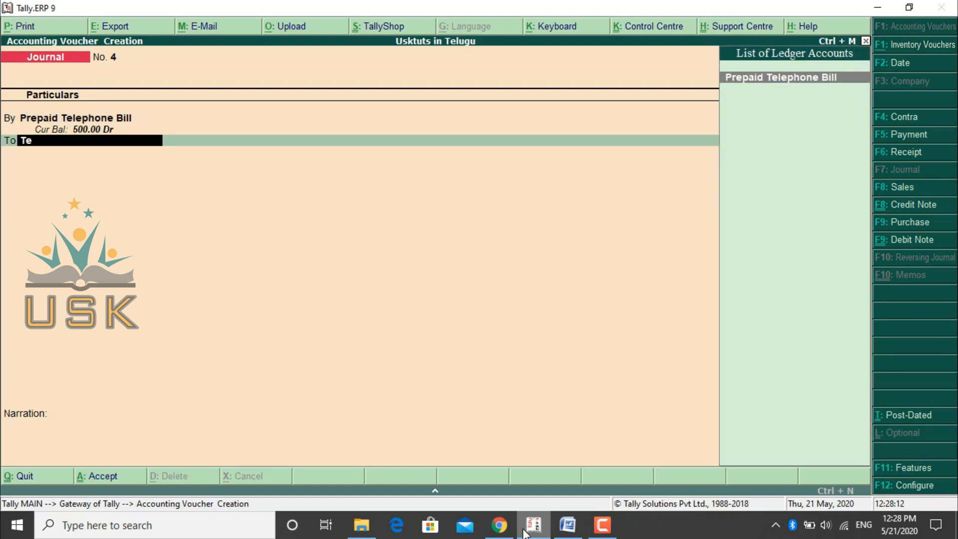
{"action": "key", "text": "BackSpace"}
{"action": "key", "text": "BackSpace"}
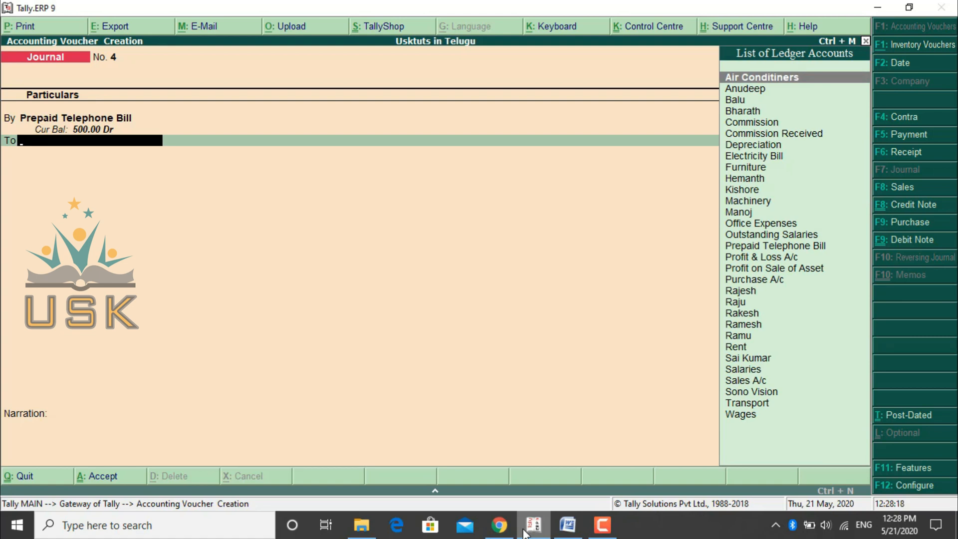
- Start a new ledger for the credit line and name it Telephone Bill
{"action": "key", "text": "alt+c"}
{"action": "type", "text": "Te"}
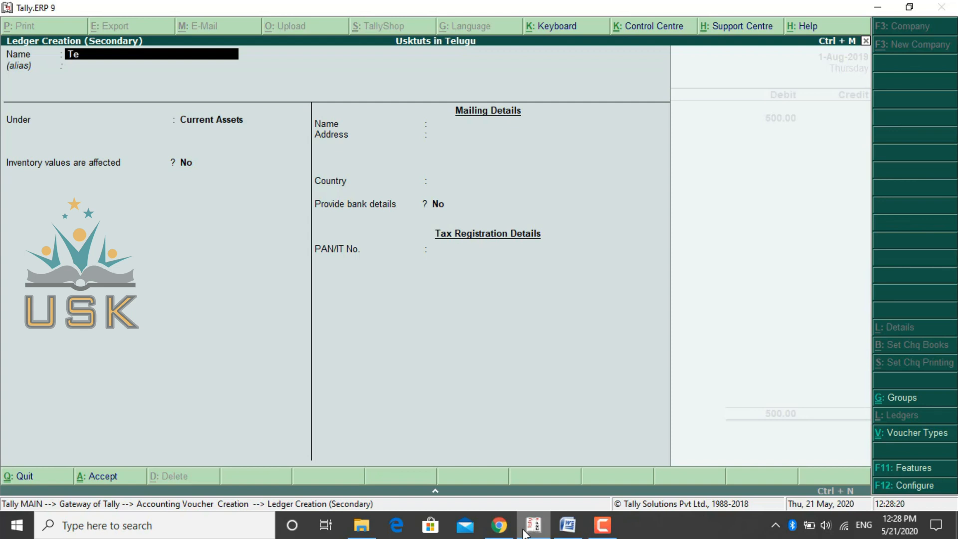
{"action": "type", "text": "lephone Bill"}
{"action": "key", "text": "Return"}
{"action": "key", "text": "Return"}
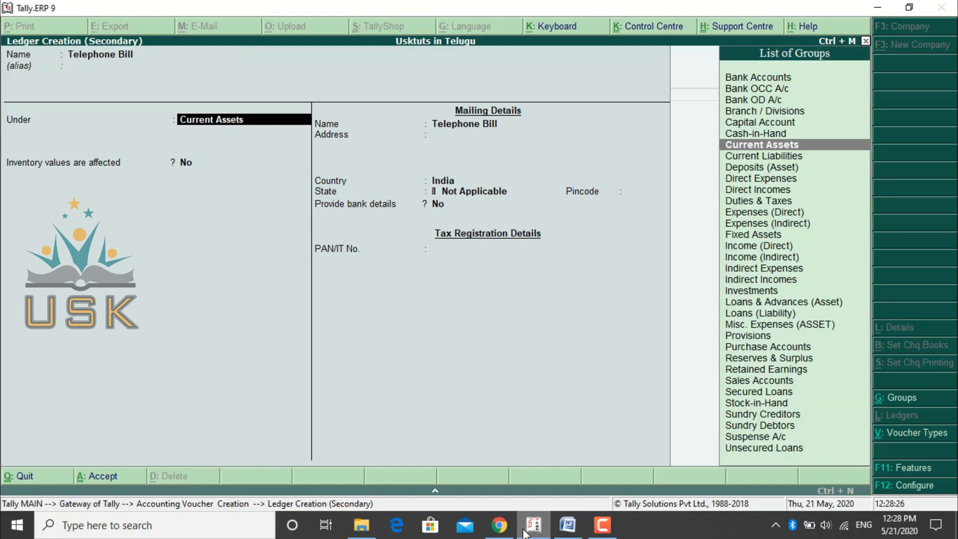
- Group the Telephone Bill ledger under Indirect Expenses, keep its ledger type Not Applicable, and save it
{"action": "type", "text": "Ind"}
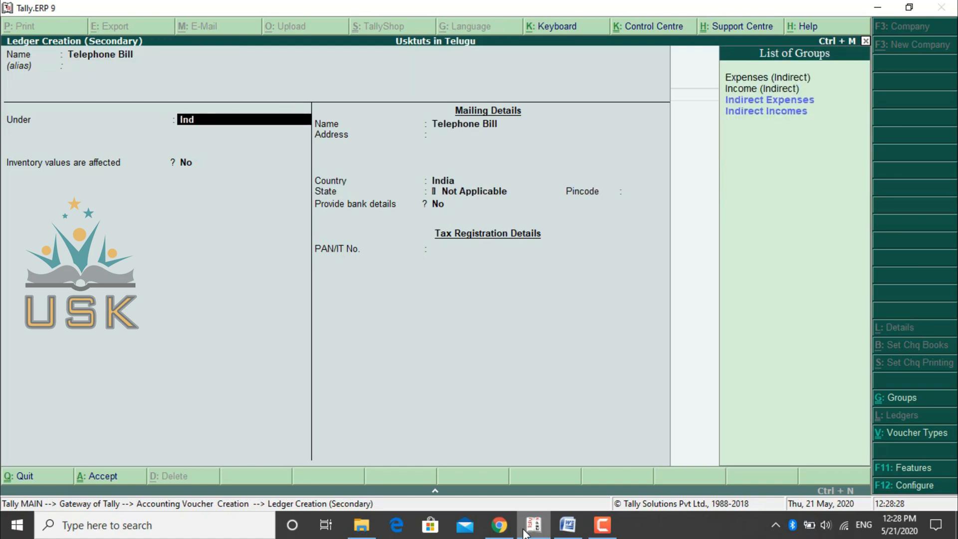
{"action": "type", "text": "ire"}
{"action": "key", "text": "Down"}
{"action": "key", "text": "Return"}
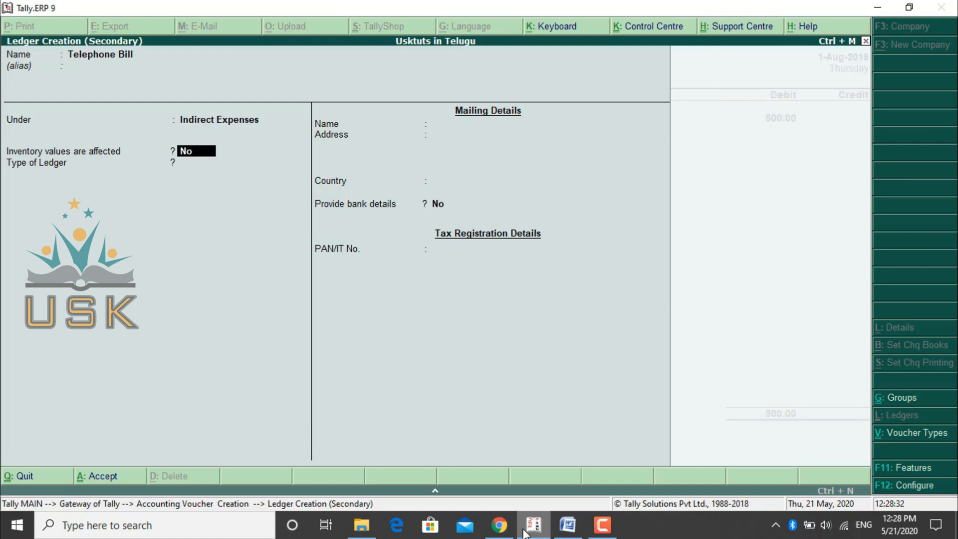
{"action": "key", "text": "Return"}
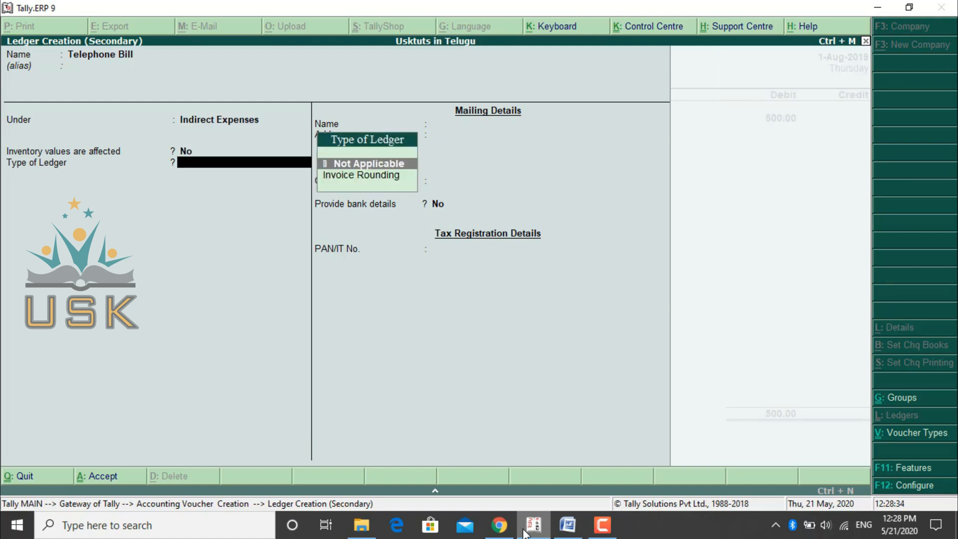
{"action": "key", "text": "Return"}
{"action": "key", "text": "Return"}
{"action": "key", "text": "Return"}
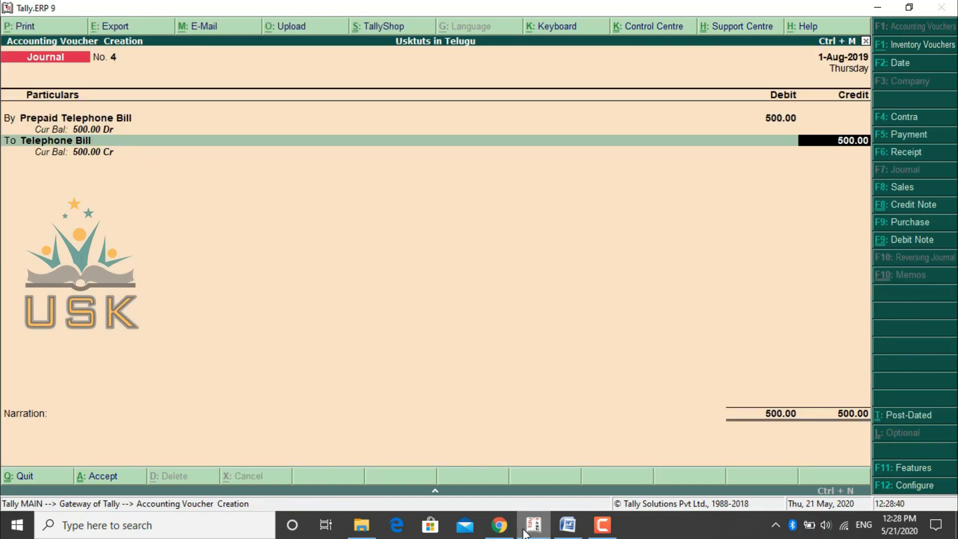
- Credit Telephone Bill with 500 and save the journal voucher without a narration
{"action": "key", "text": "Return"}
{"action": "key", "text": "Return"}
{"action": "key", "text": "Return"}
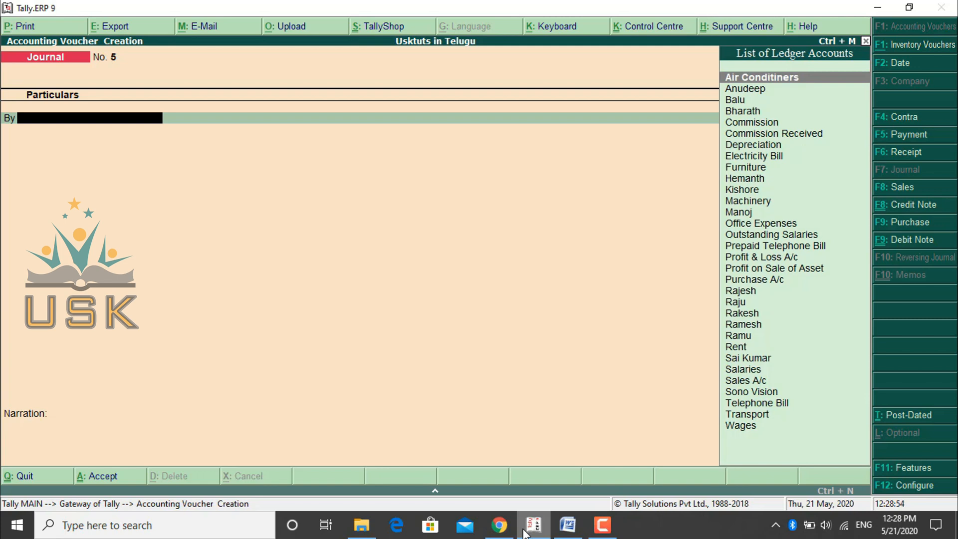
- Review the list of adjustment entries in the Word document, and return to the blank Journal voucher in Tally.ERP 9
{"action": "left_click", "coordinate": [567, 533]}
{"action": "scroll", "coordinate": [567, 535], "scroll_direction": "up", "scroll_amount": 1}
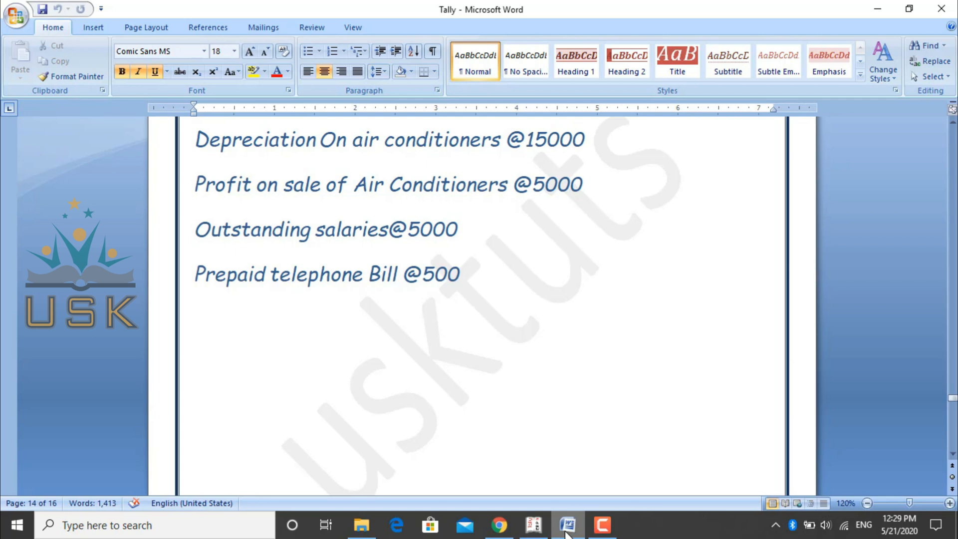
{"action": "scroll", "coordinate": [568, 534], "scroll_direction": "up", "scroll_amount": 2}
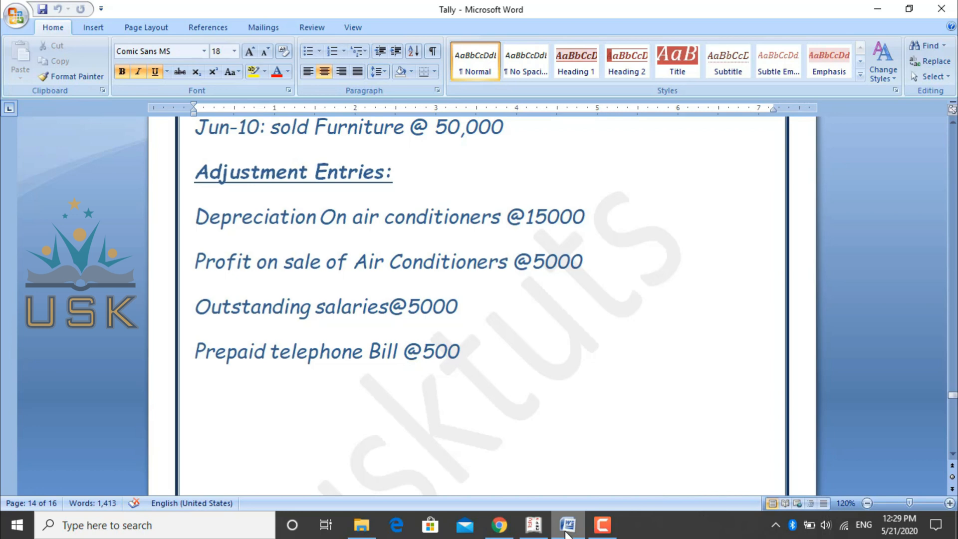
{"action": "left_click", "coordinate": [539, 530]}
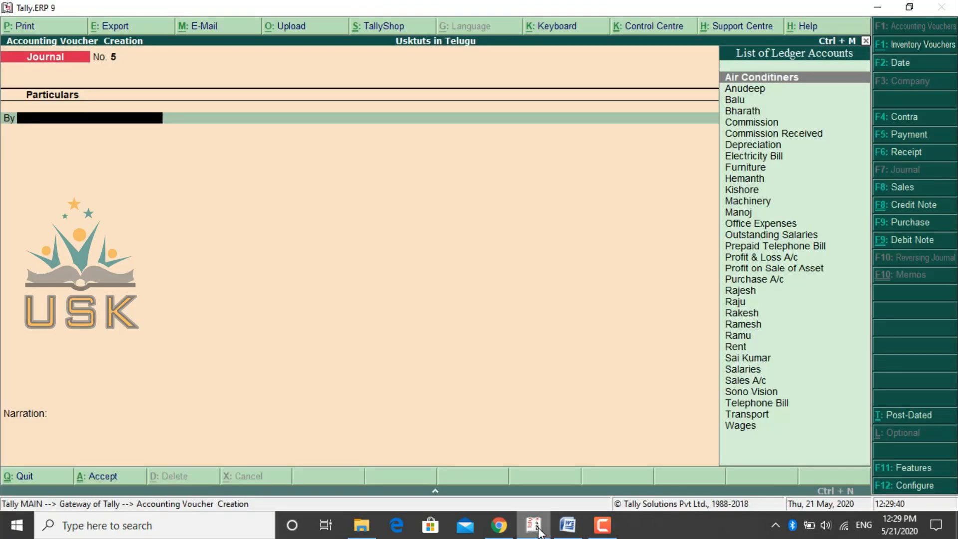
- Quit voucher creation without entering another journal and open the Balance Sheet report from the Gateway of Tally
{"action": "key", "text": "Escape"}
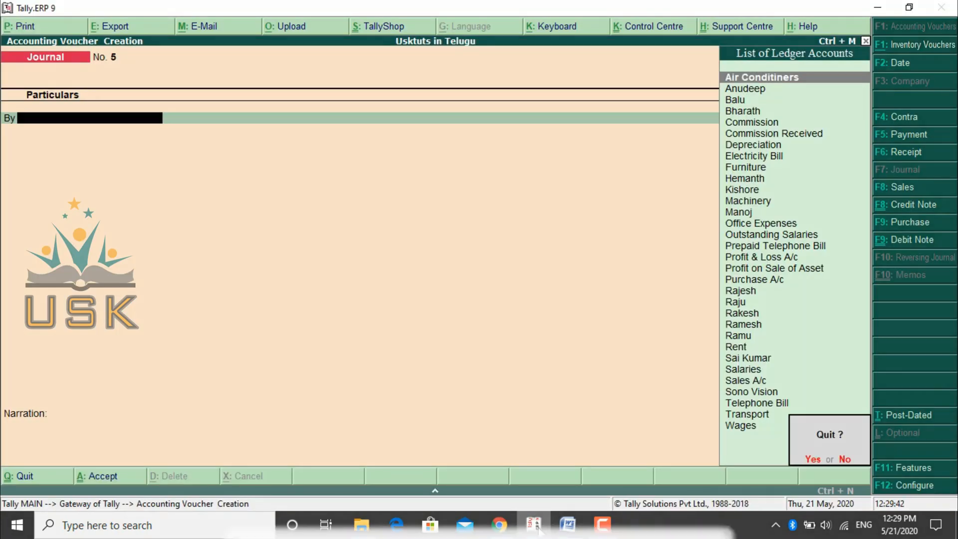
{"action": "key", "text": "y"}
{"action": "key", "text": "Down"}
{"action": "key", "text": "Down"}
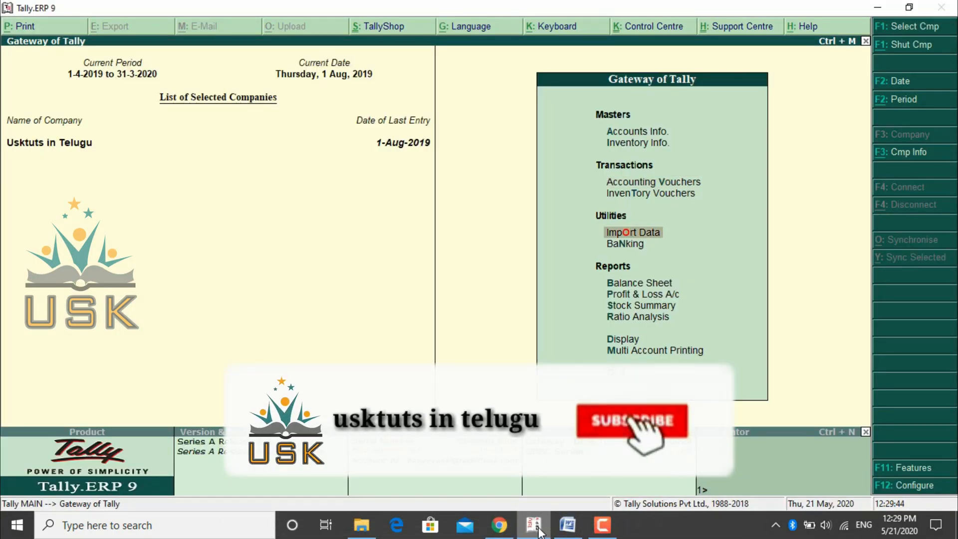
{"action": "key", "text": "Down"}
{"action": "key", "text": "Down"}
{"action": "key", "text": "Down"}
{"action": "key", "text": "Down"}
{"action": "key", "text": "Down"}
{"action": "key", "text": "Up"}
{"action": "key", "text": "Up"}
{"action": "key", "text": "Up"}
{"action": "key", "text": "Return"}
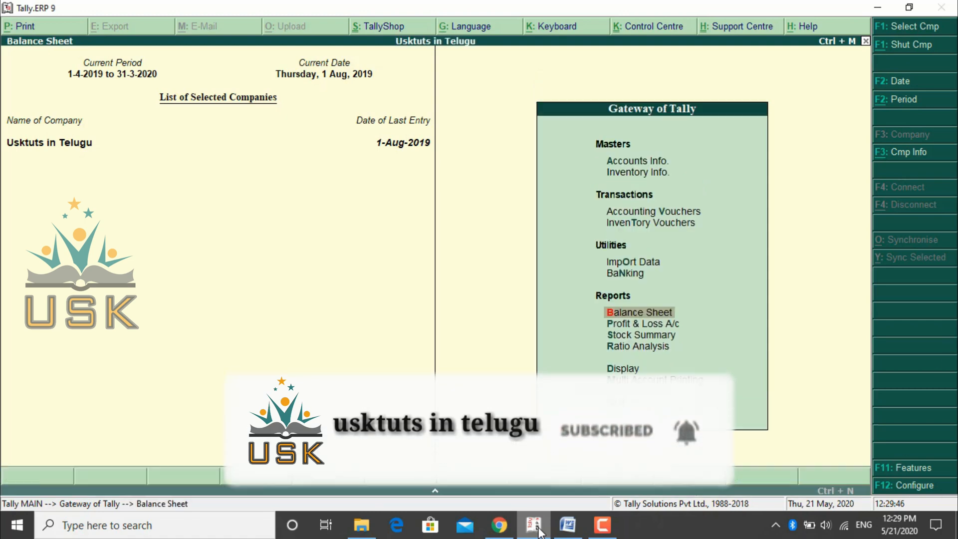
- Examine the Outstanding Salaries line in the Current Liabilities group summary, and return to the Balance Sheet
{"action": "key", "text": "Down"}
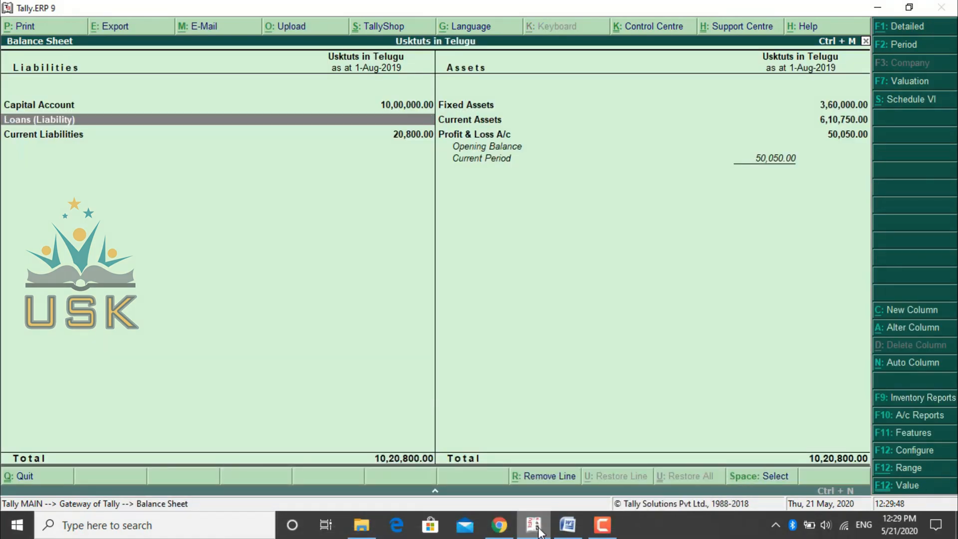
{"action": "key", "text": "Down"}
{"action": "key", "text": "Return"}
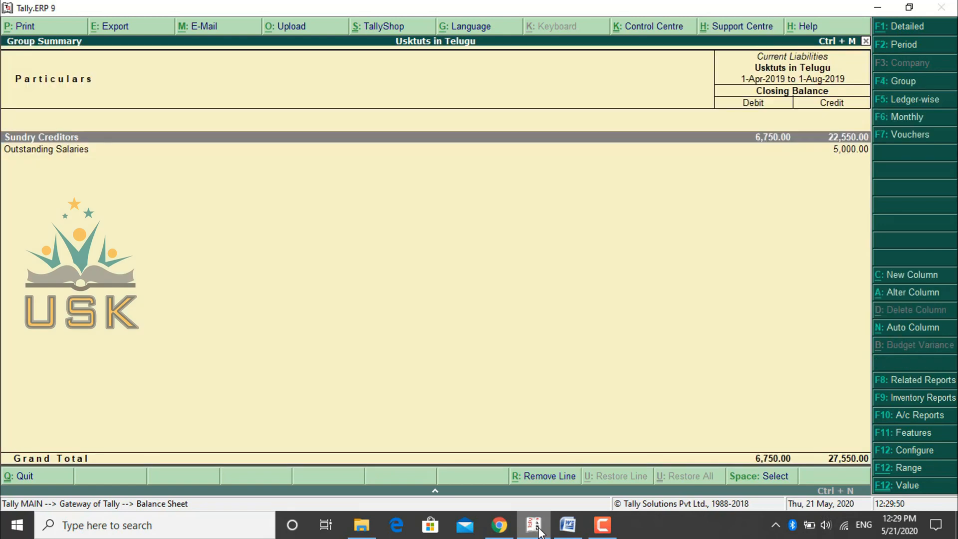
{"action": "key", "text": "Down"}
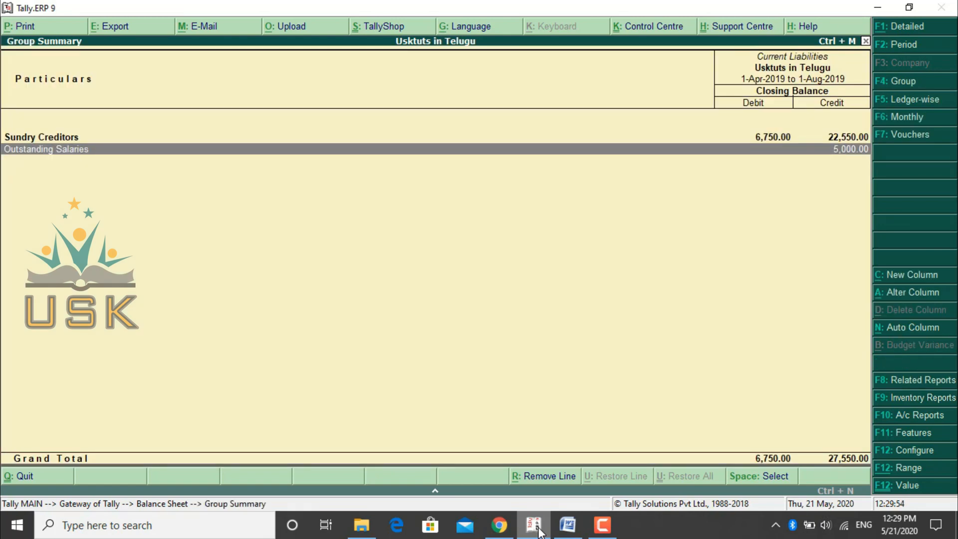
{"action": "key", "text": "Escape"}
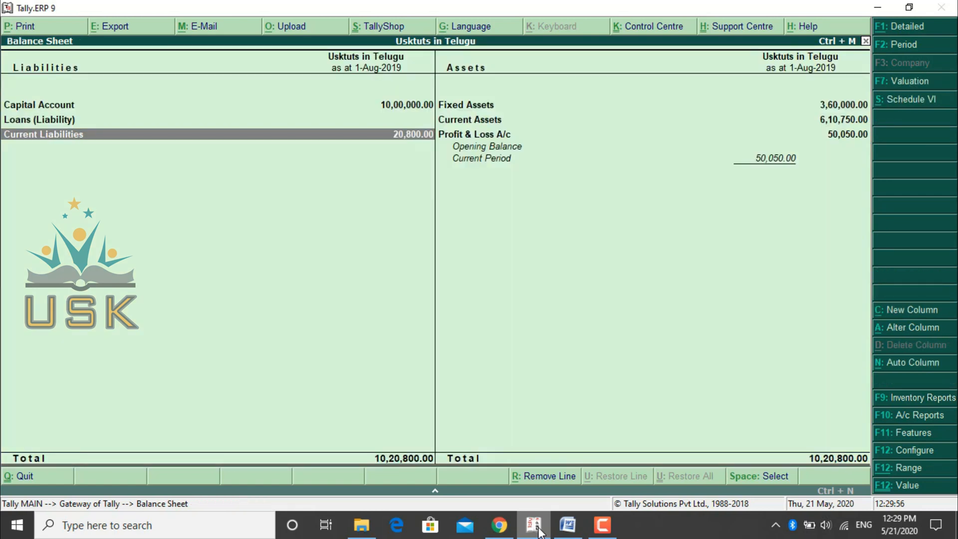
- Open the Current Assets group summary from the Balance Sheet and examine the Prepaid Telephone Bill line
{"action": "key", "text": "Right"}
{"action": "key", "text": "Up"}
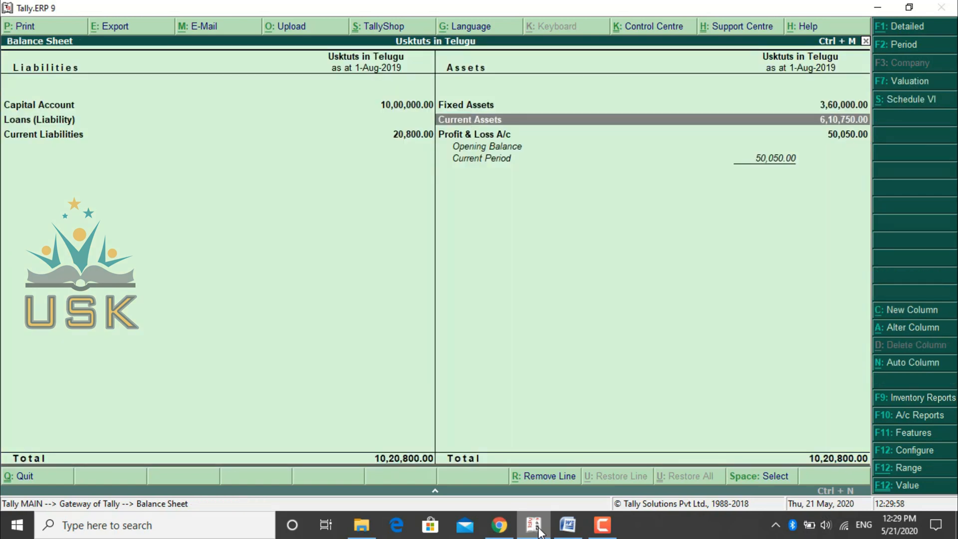
{"action": "key", "text": "Return"}
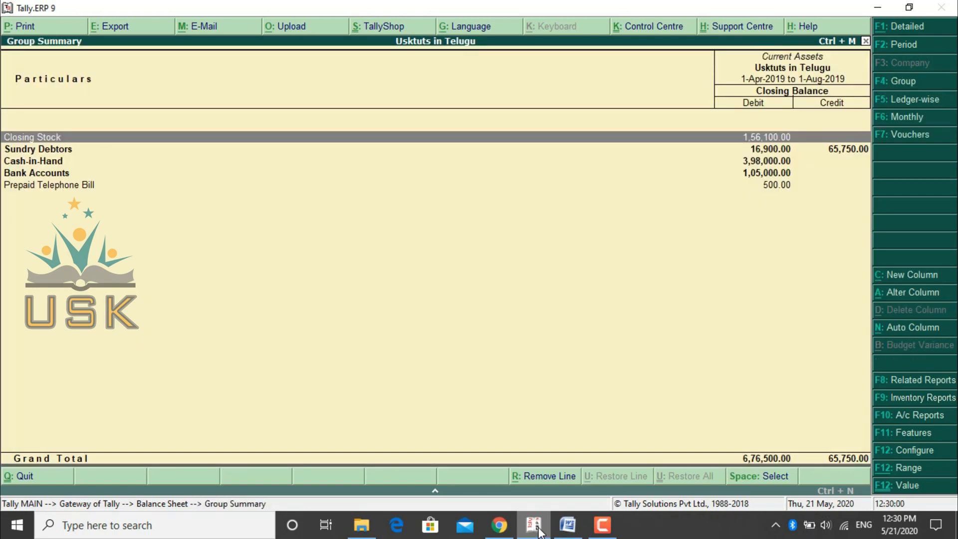
{"action": "key", "text": "Down"}
{"action": "key", "text": "Down"}
{"action": "key", "text": "Down"}
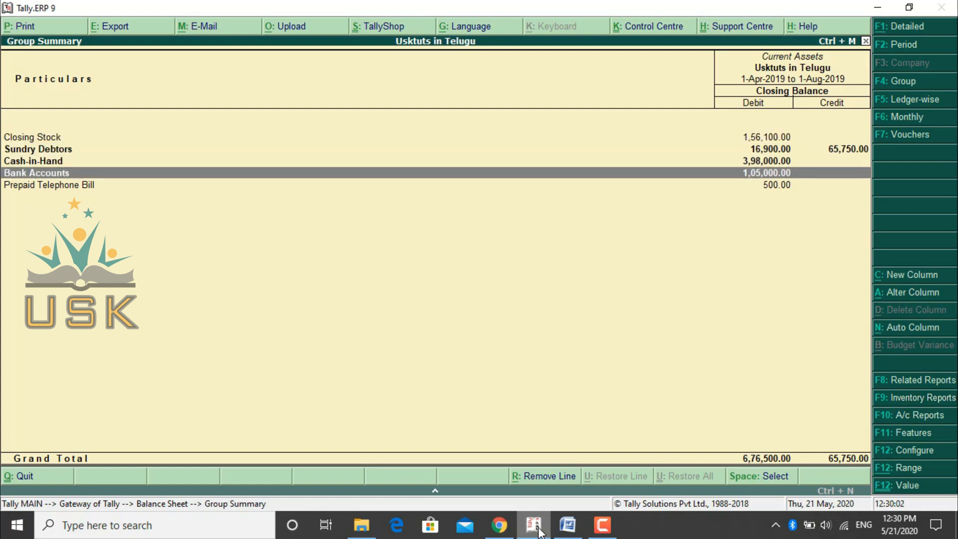
{"action": "key", "text": "Down"}
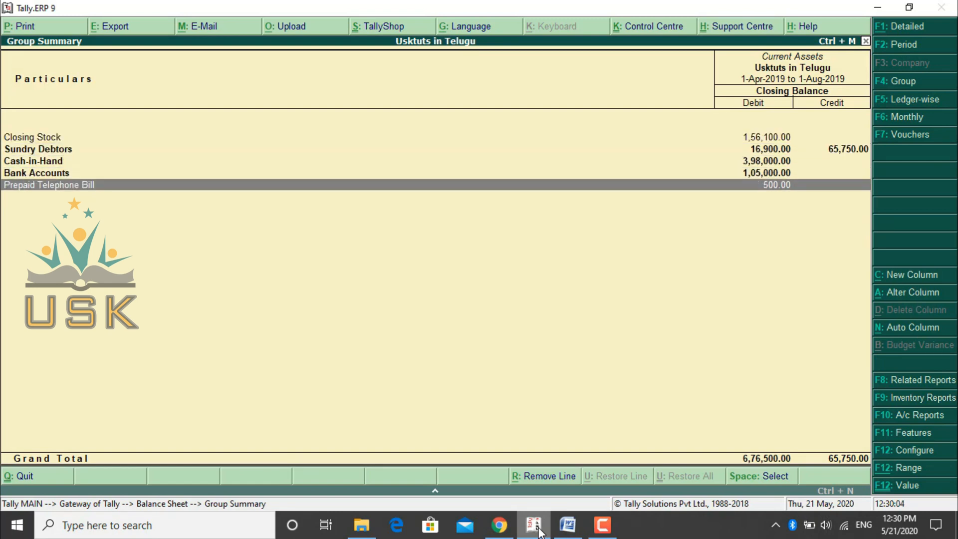